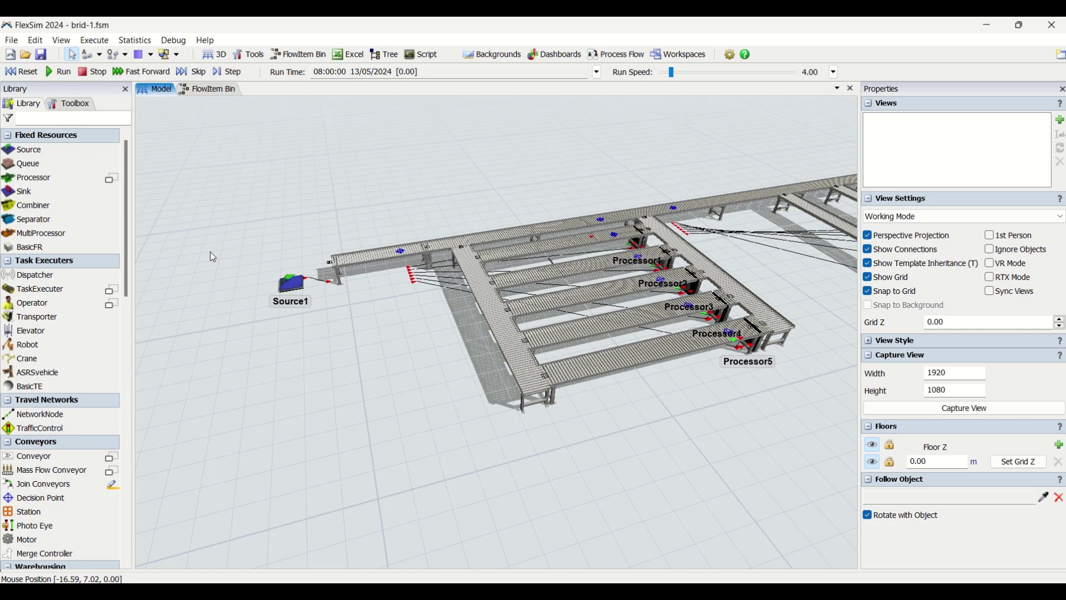
- Examine the conveyor layout from the infeed past Processor1 to Processor5 and on to the sorting lanes at Processor7 to Processor12
{"action": "left_click_drag", "start_coordinate": [447, 460], "coordinate": [286, 518]}
{"action": "mouse_move", "coordinate": [286, 517]}
{"action": "right_mouse_down"}
{"action": "mouse_move", "coordinate": [328, 512]}
{"action": "mouse_move", "coordinate": [279, 515]}
{"action": "right_mouse_up"}
{"action": "left_click_drag", "start_coordinate": [563, 478], "coordinate": [340, 465]}
{"action": "right_click_drag", "start_coordinate": [364, 472], "coordinate": [642, 462]}
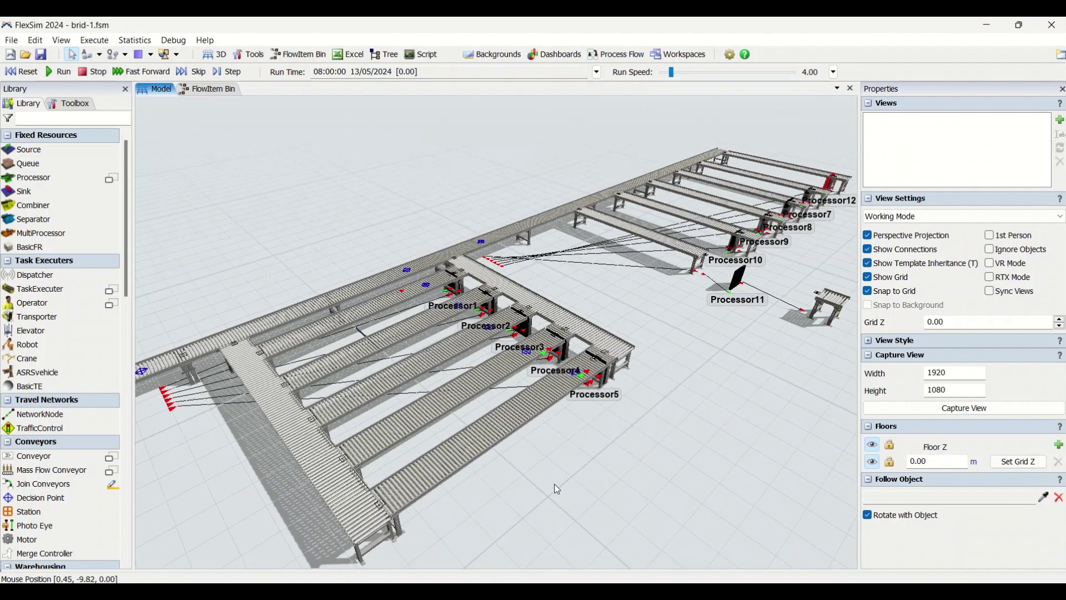
{"action": "right_click_drag", "start_coordinate": [554, 484], "coordinate": [664, 441]}
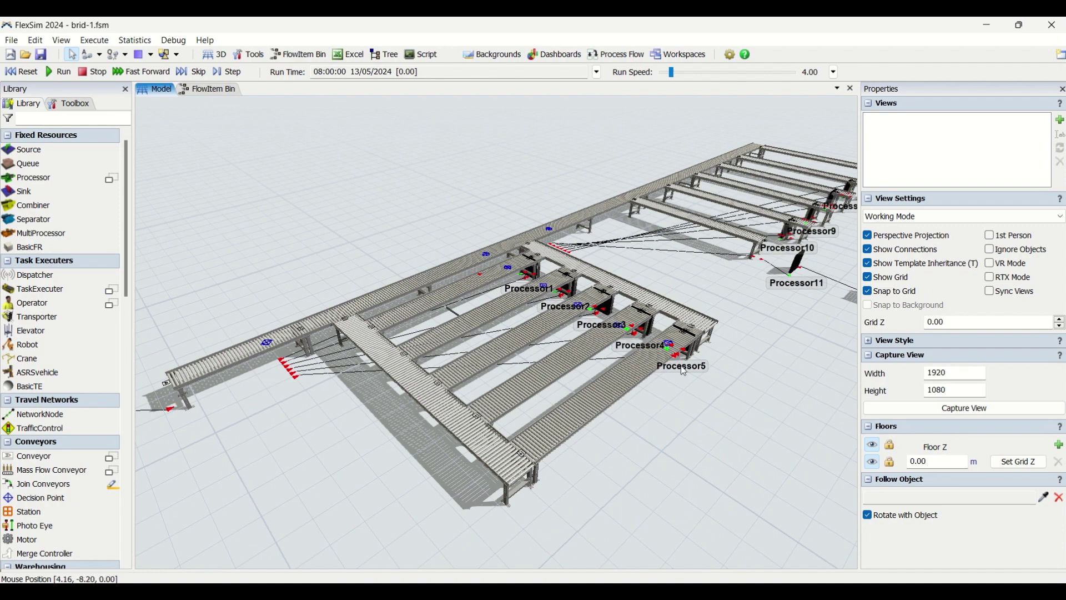
{"action": "left_click_drag", "start_coordinate": [699, 272], "coordinate": [361, 501]}
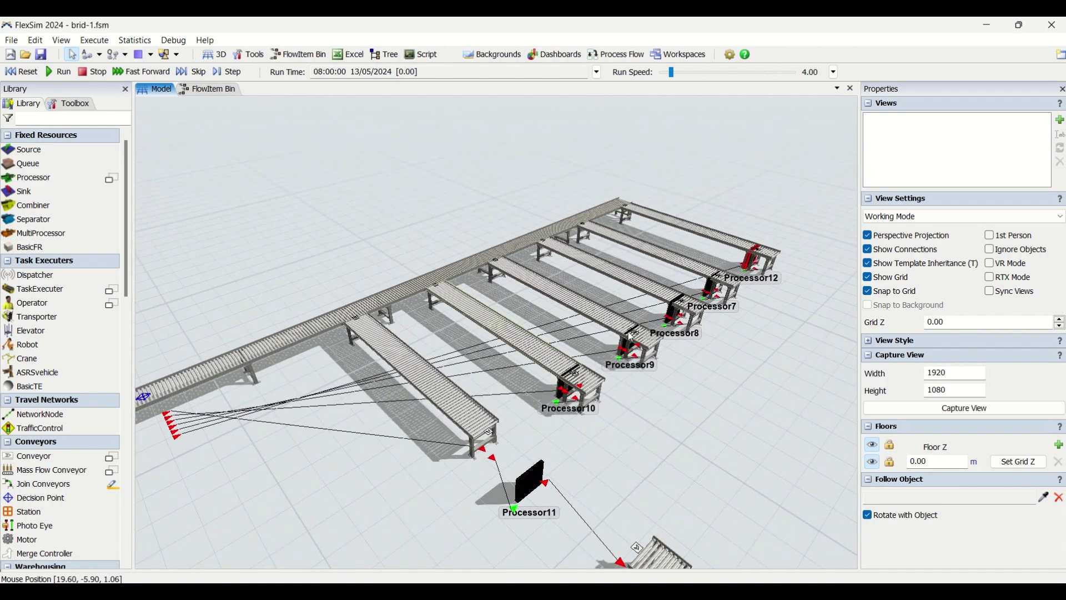
{"action": "left_click_drag", "start_coordinate": [644, 430], "coordinate": [769, 270]}
{"action": "left_click_drag", "start_coordinate": [555, 460], "coordinate": [683, 428]}
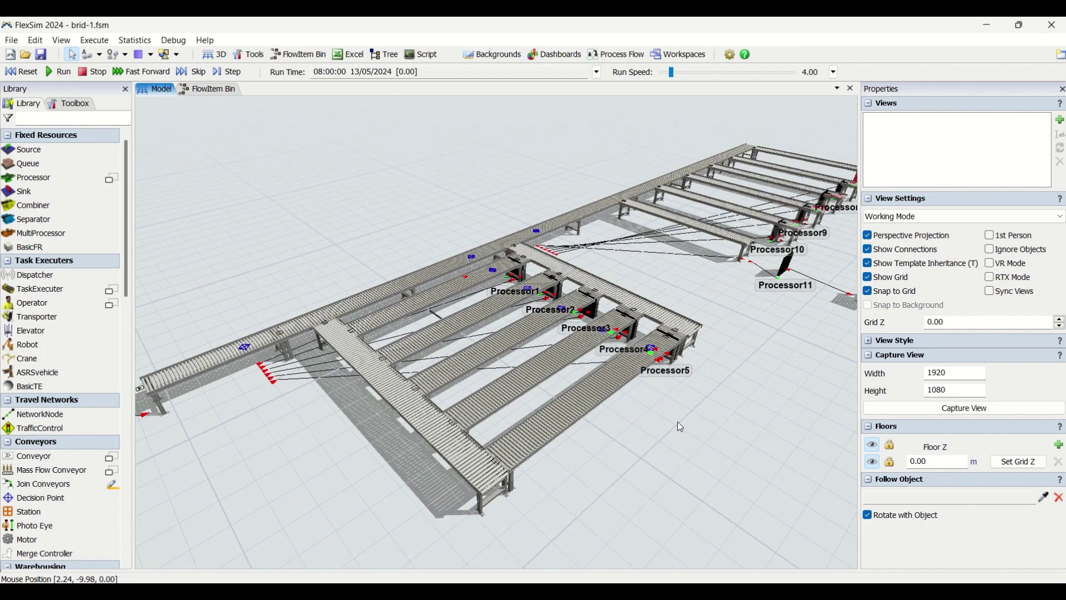
{"action": "left_click_drag", "start_coordinate": [301, 485], "coordinate": [324, 479]}
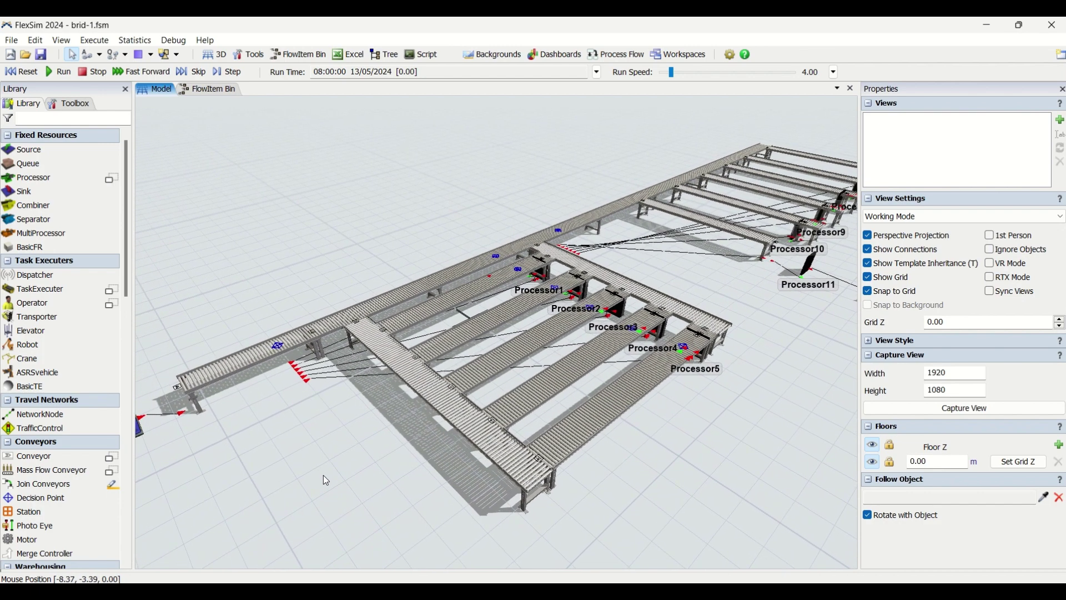
{"action": "left_click_drag", "start_coordinate": [302, 451], "coordinate": [322, 448]}
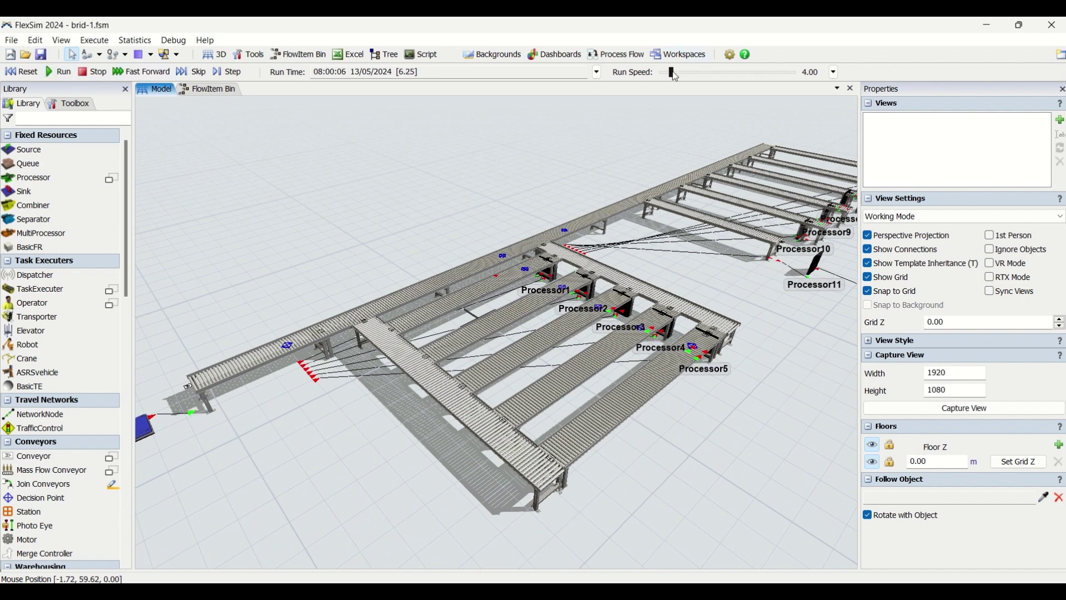
- Run the simulation at a run speed of 4.25 and inspect the boxes passing Processor1 to Processor5 up close
{"action": "left_click_drag", "start_coordinate": [675, 71], "coordinate": [674, 72]}
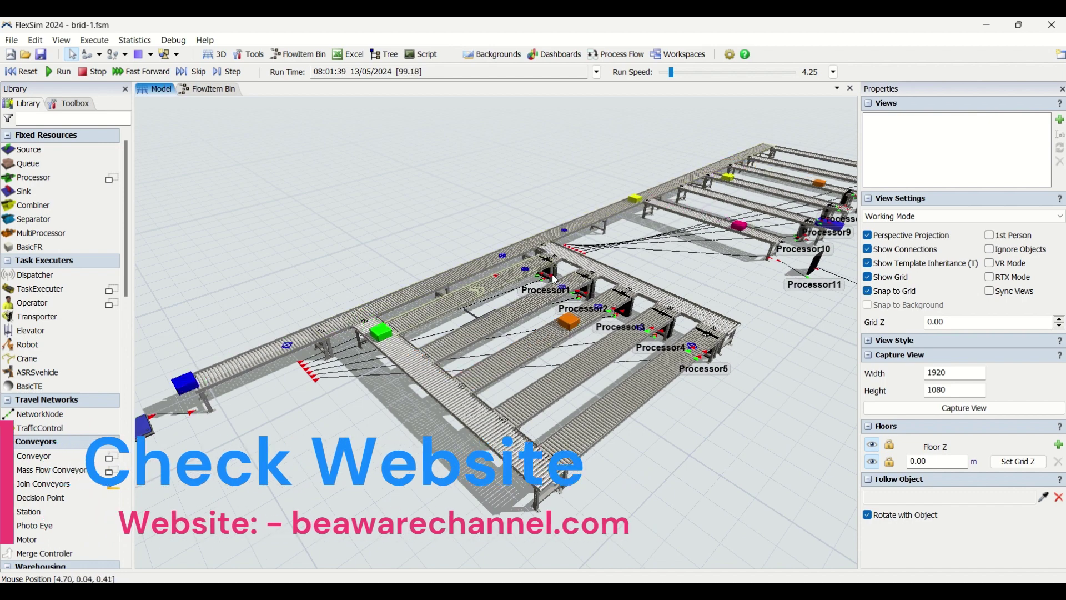
{"action": "scroll", "coordinate": [638, 317], "scroll_direction": "up", "scroll_amount": 5}
{"action": "right_click_drag", "start_coordinate": [708, 466], "coordinate": [711, 457]}
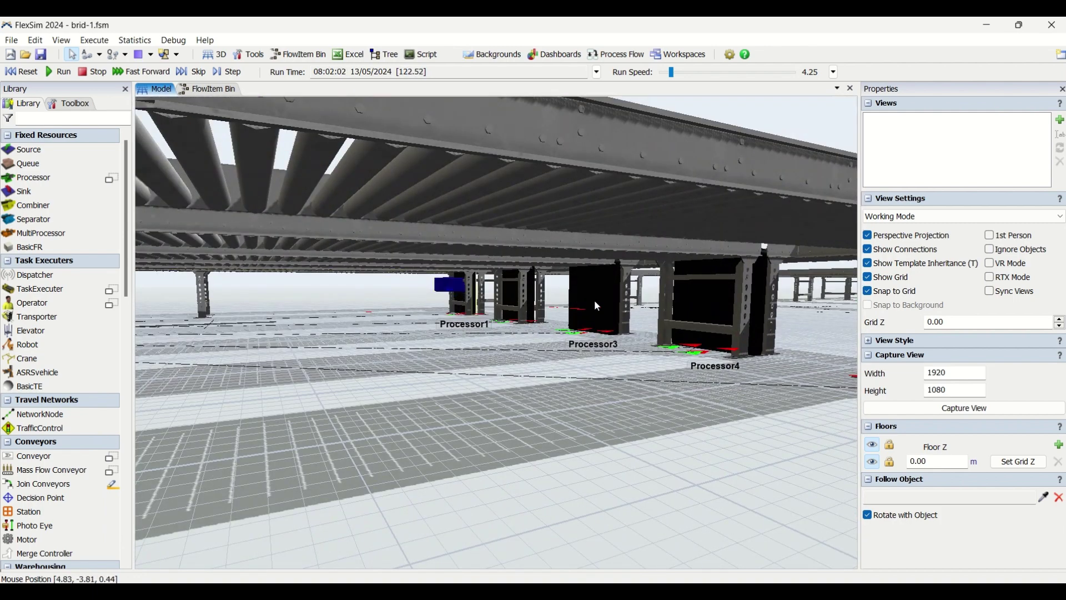
{"action": "right_click_drag", "start_coordinate": [593, 422], "coordinate": [580, 423]}
{"action": "right_click_drag", "start_coordinate": [608, 459], "coordinate": [542, 444]}
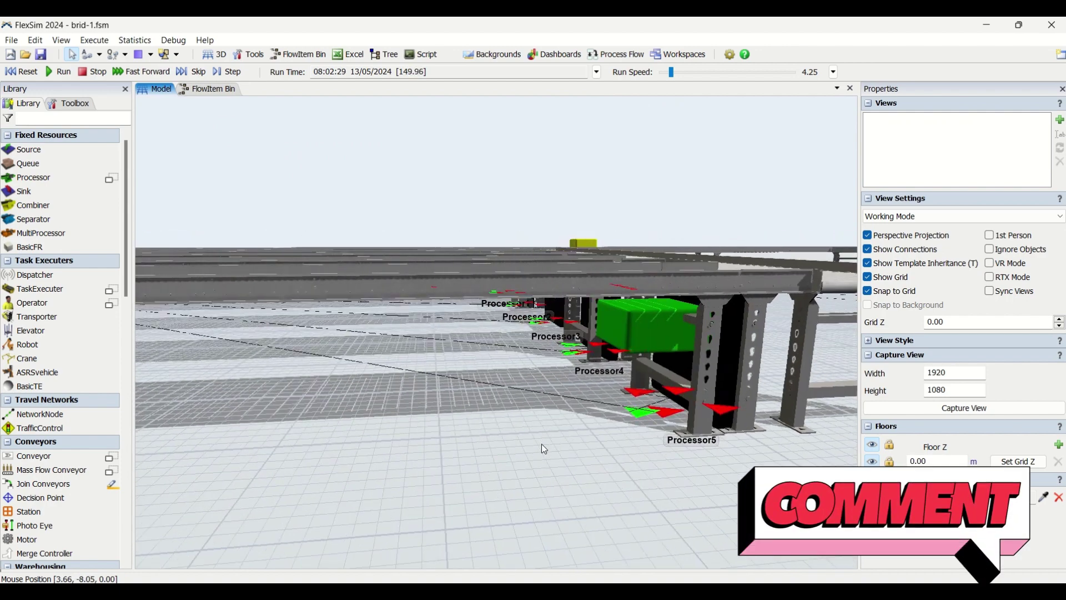
{"action": "right_click", "coordinate": [541, 444]}
{"action": "left_click", "coordinate": [527, 468]}
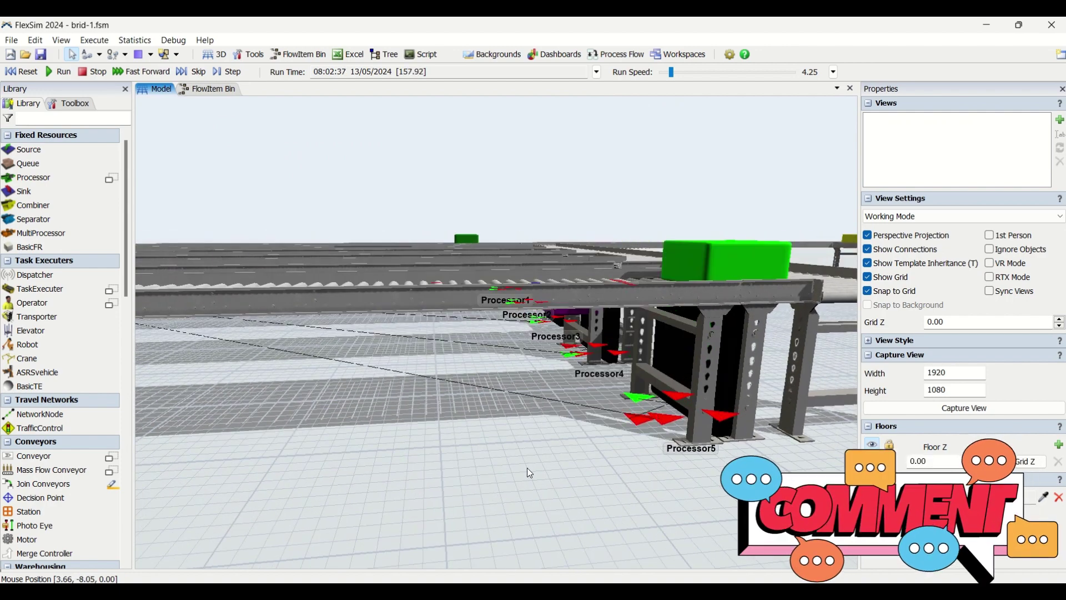
{"action": "right_click_drag", "start_coordinate": [531, 473], "coordinate": [618, 454]}
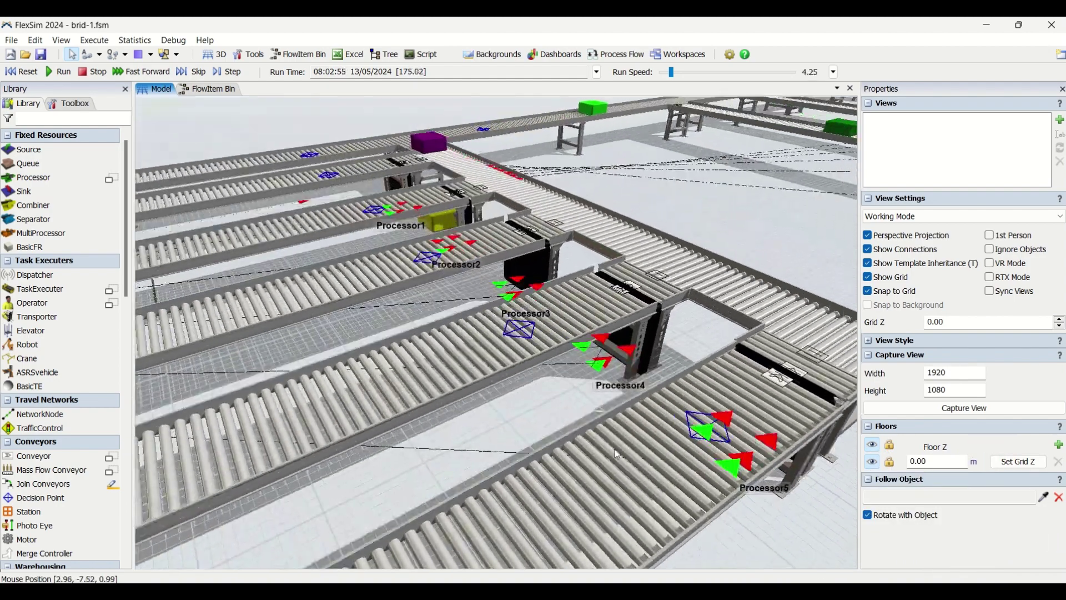
- Examine the running box flow across the whole layout, from Source1 through the five processor lanes to Processor10 and Processor11
{"action": "scroll", "coordinate": [541, 405], "scroll_direction": "down", "scroll_amount": 3}
{"action": "right_click_drag", "start_coordinate": [541, 404], "coordinate": [534, 404]}
{"action": "scroll", "coordinate": [534, 404], "scroll_direction": "down", "scroll_amount": 3}
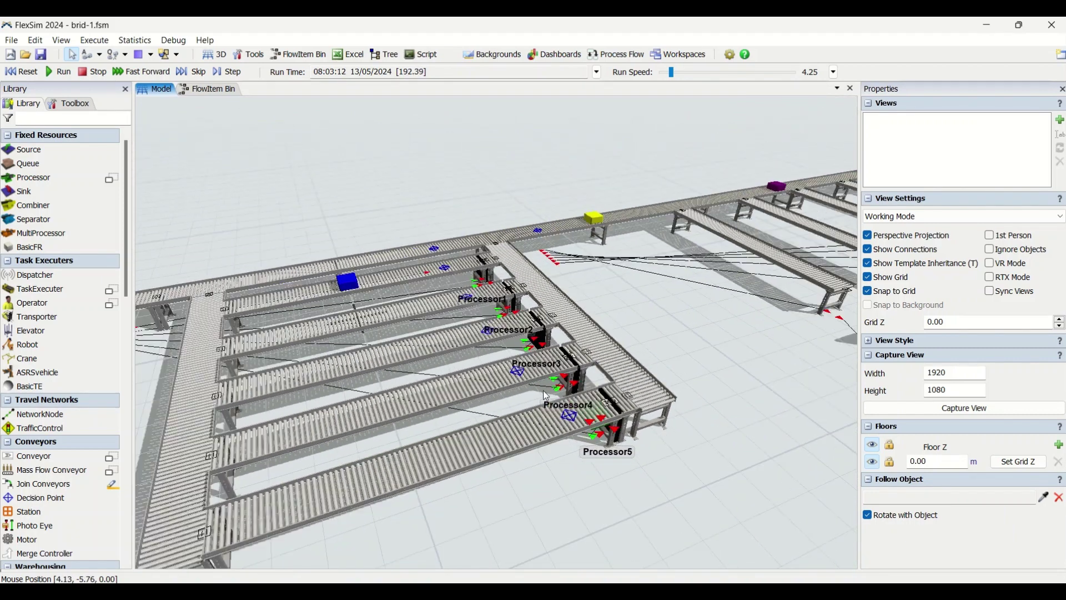
{"action": "left_click_drag", "start_coordinate": [542, 465], "coordinate": [594, 468]}
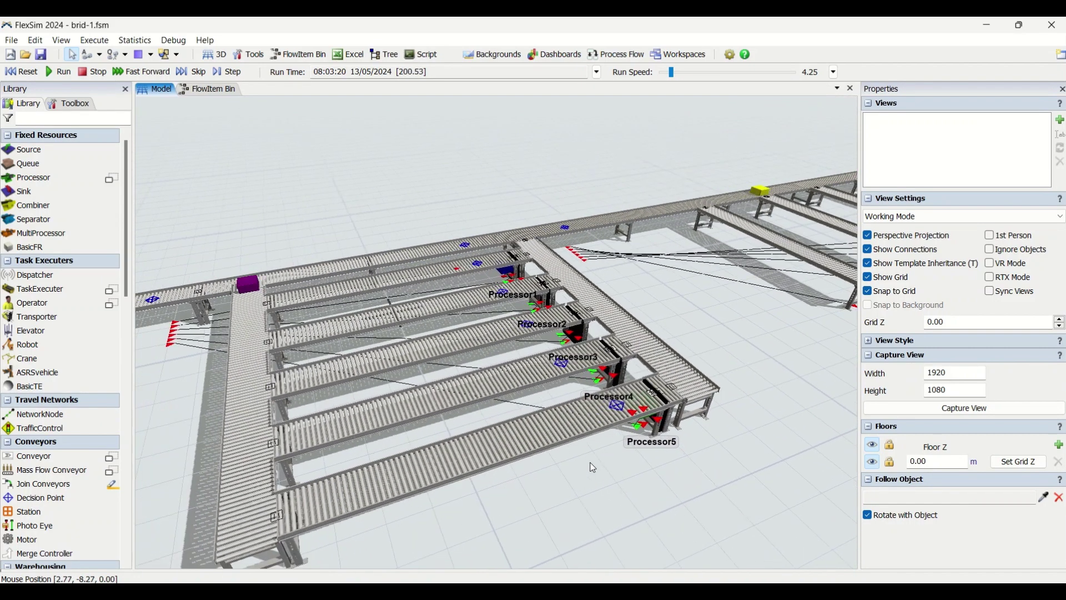
{"action": "scroll", "coordinate": [590, 463], "scroll_direction": "down", "scroll_amount": 2}
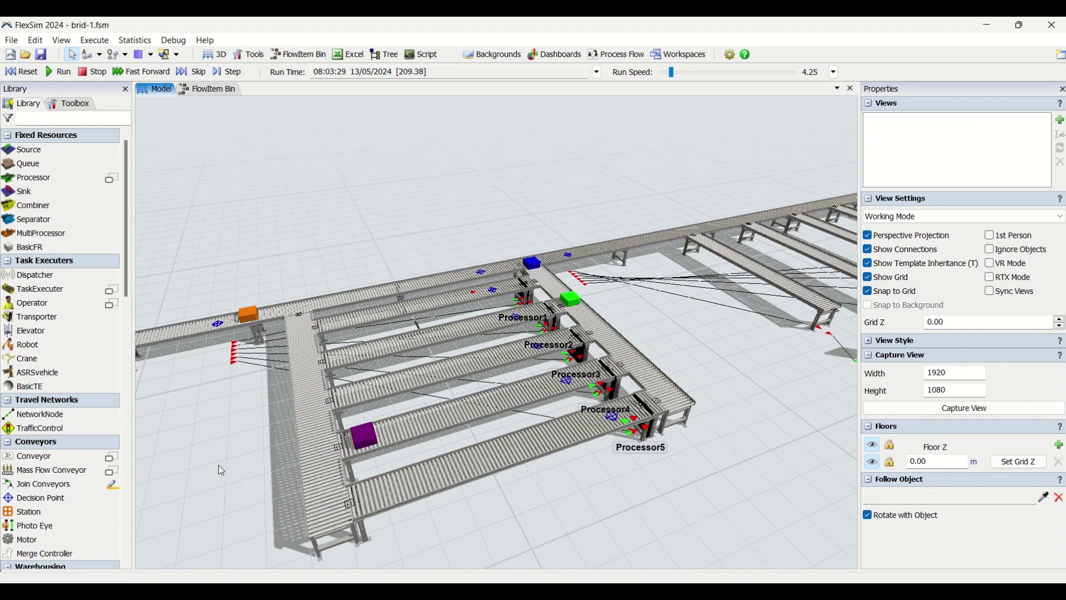
{"action": "left_click_drag", "start_coordinate": [221, 471], "coordinate": [315, 445]}
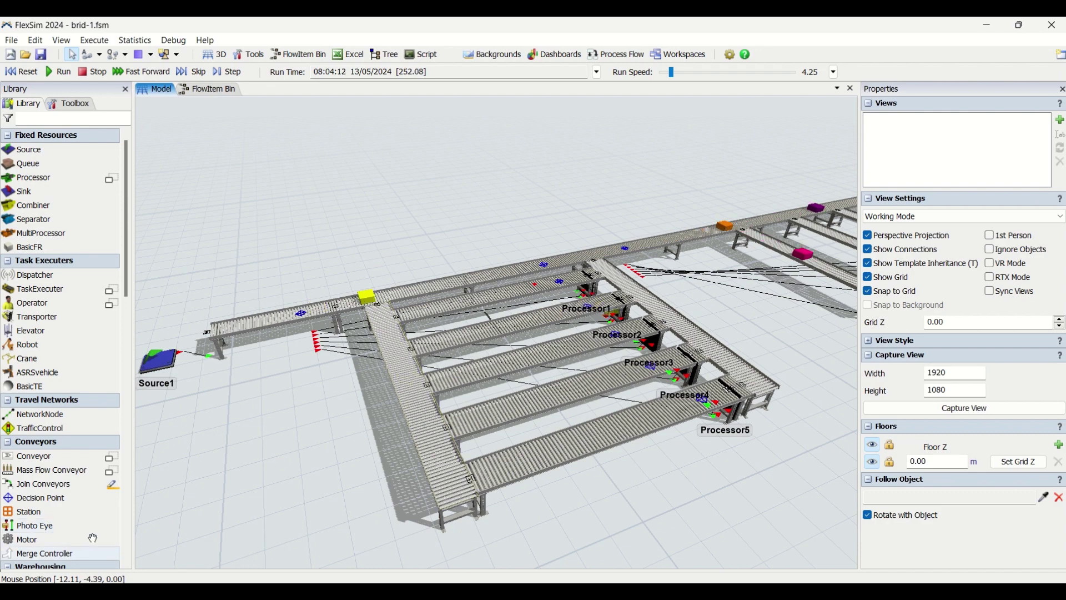
{"action": "left_click_drag", "start_coordinate": [731, 469], "coordinate": [714, 481]}
{"action": "right_click_drag", "start_coordinate": [714, 482], "coordinate": [689, 487]}
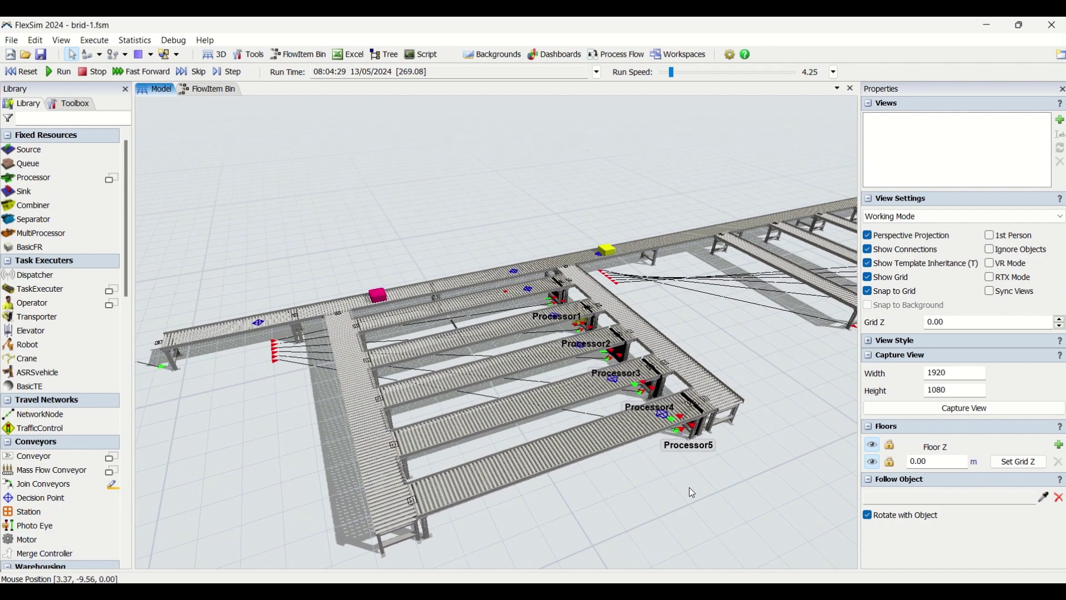
{"action": "right_click_drag", "start_coordinate": [690, 487], "coordinate": [684, 358]}
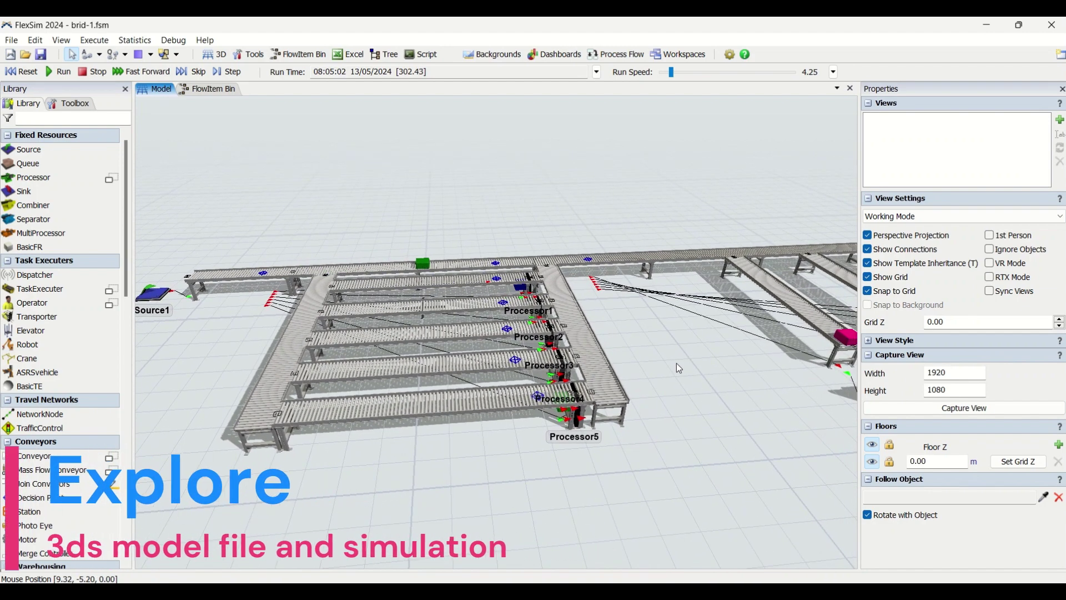
{"action": "left_click_drag", "start_coordinate": [753, 411], "coordinate": [564, 414]}
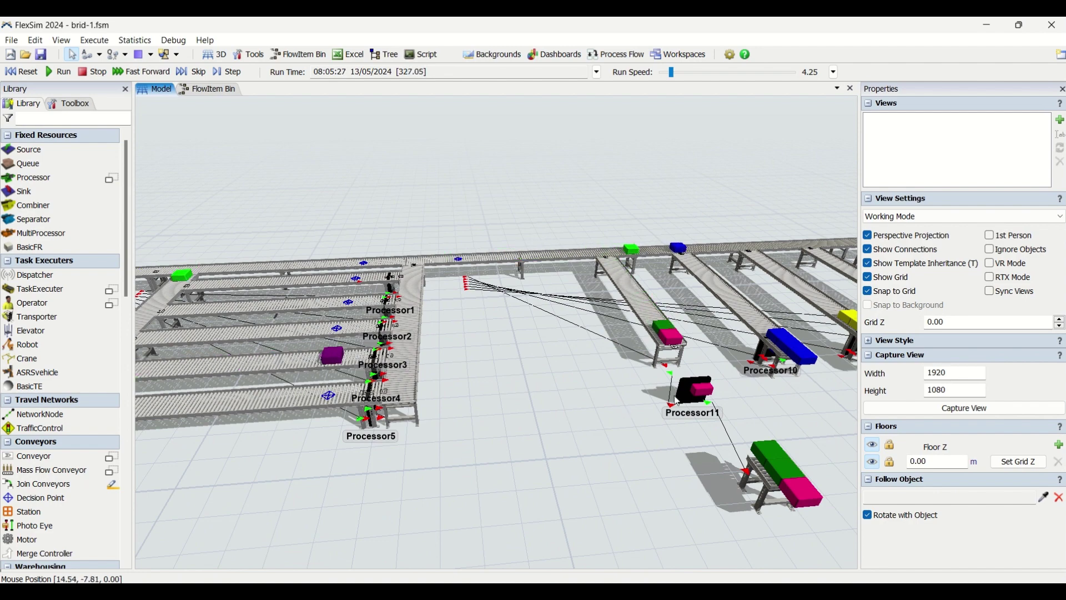
{"action": "right_click_drag", "start_coordinate": [502, 388], "coordinate": [665, 378]}
{"action": "scroll", "coordinate": [643, 441], "scroll_direction": "up", "scroll_amount": 2}
{"action": "scroll", "coordinate": [637, 432], "scroll_direction": "down", "scroll_amount": 3}
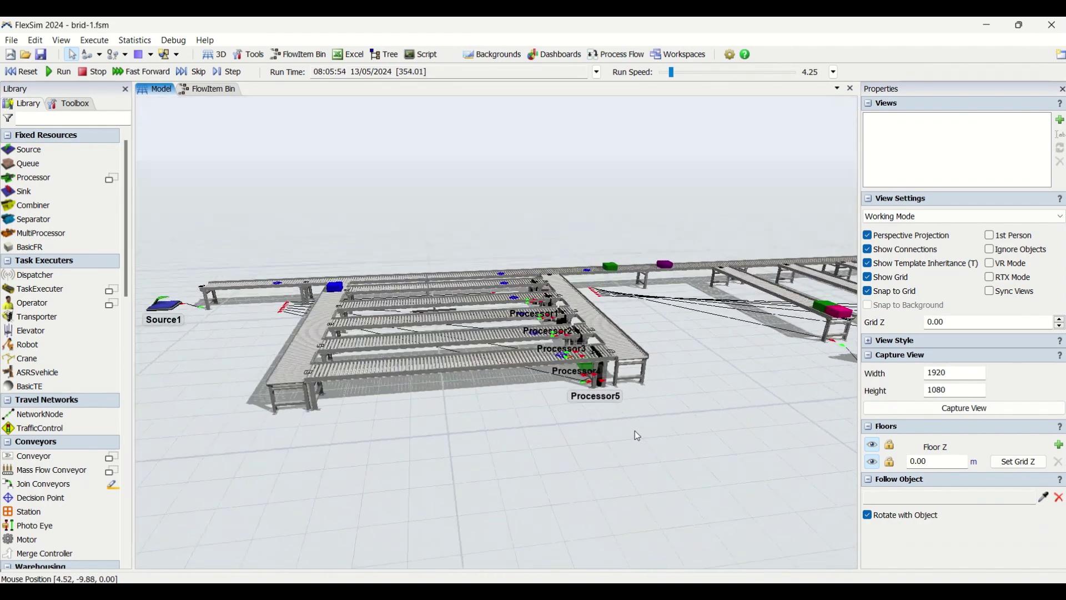
{"action": "scroll", "coordinate": [639, 434], "scroll_direction": "up", "scroll_amount": 5}
{"action": "right_click_drag", "start_coordinate": [643, 438], "coordinate": [641, 437]}
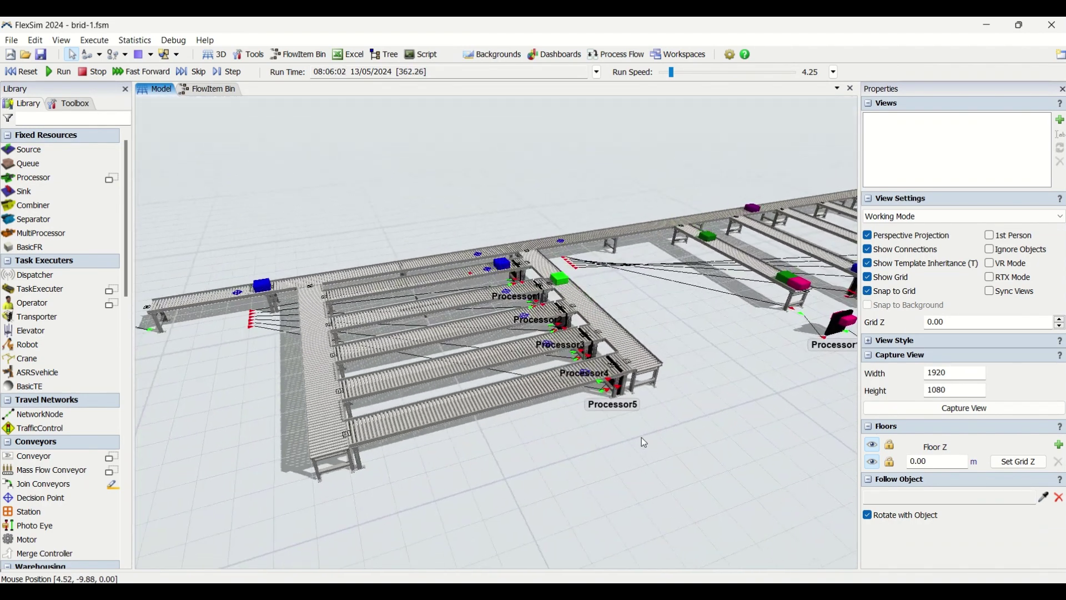
- Switch the 3D view from Working Mode to Presentation Mode
{"action": "left_click", "coordinate": [965, 216]}
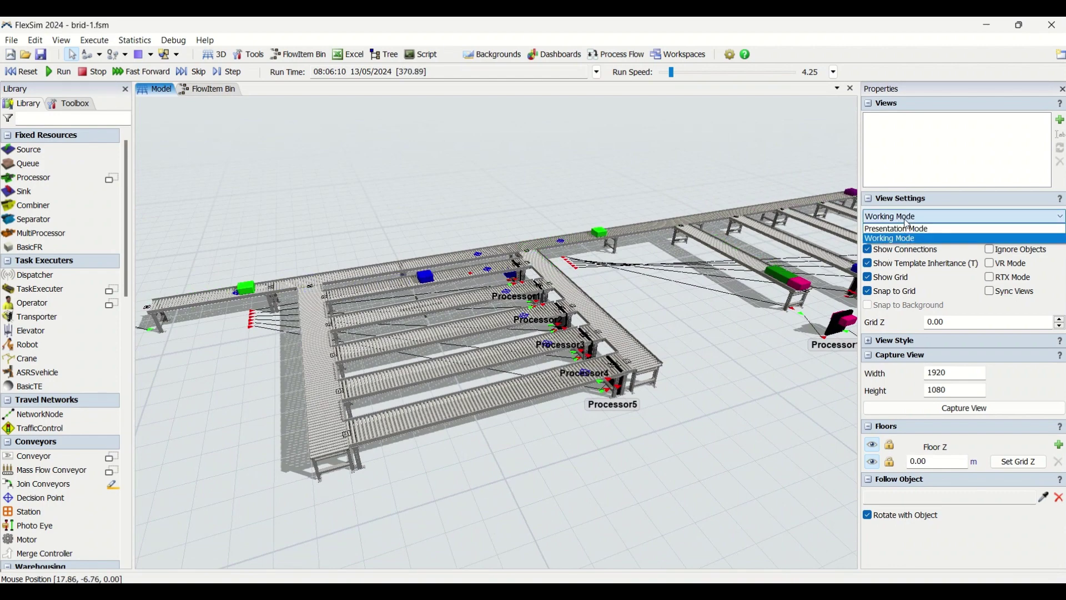
{"action": "left_click", "coordinate": [910, 226]}
{"action": "right_click_drag", "start_coordinate": [621, 448], "coordinate": [626, 451]}
{"action": "right_click_drag", "start_coordinate": [612, 487], "coordinate": [641, 490]}
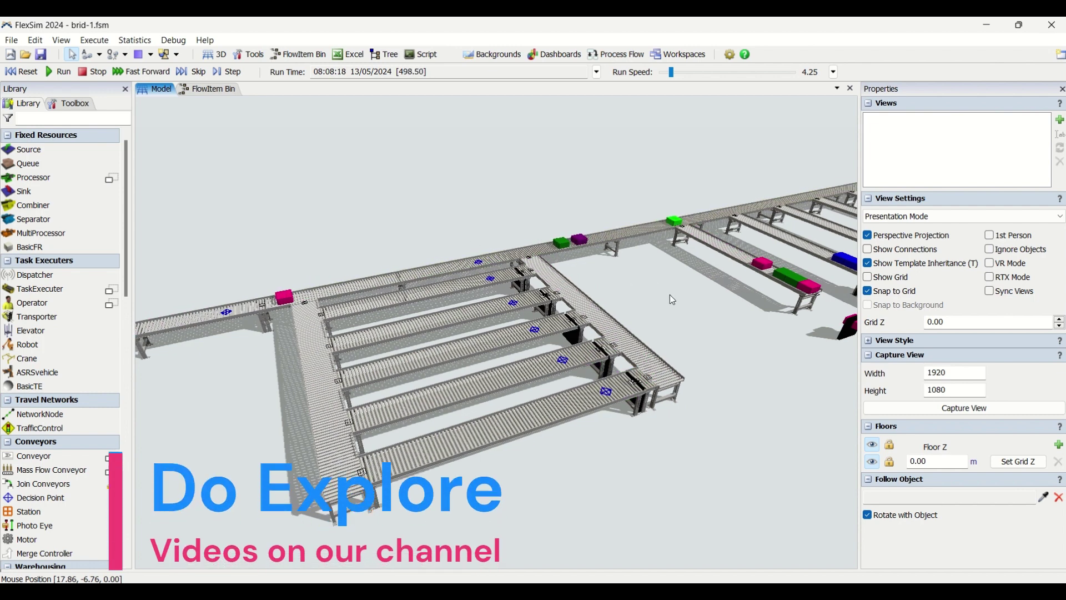
- Examine the boxes sorted by colour on the far lanes and the flow from the source onto the infeed conveyor
{"action": "left_click_drag", "start_coordinate": [669, 295], "coordinate": [346, 385]}
{"action": "left_click_drag", "start_coordinate": [757, 411], "coordinate": [549, 467]}
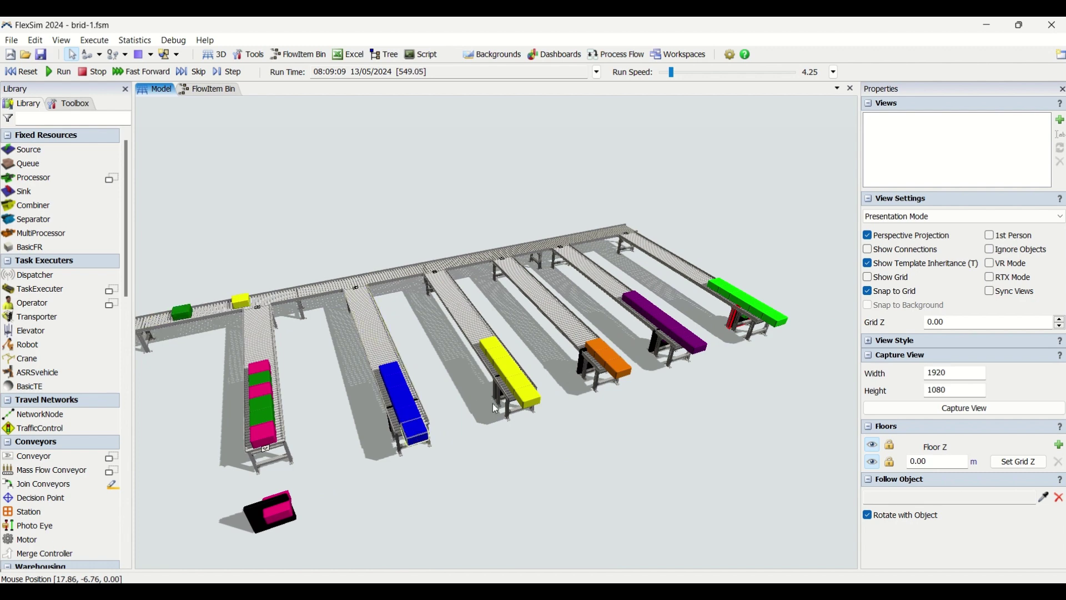
{"action": "left_click_drag", "start_coordinate": [657, 429], "coordinate": [751, 368]}
{"action": "right_click_drag", "start_coordinate": [360, 453], "coordinate": [596, 339]}
{"action": "left_click_drag", "start_coordinate": [458, 485], "coordinate": [729, 486]}
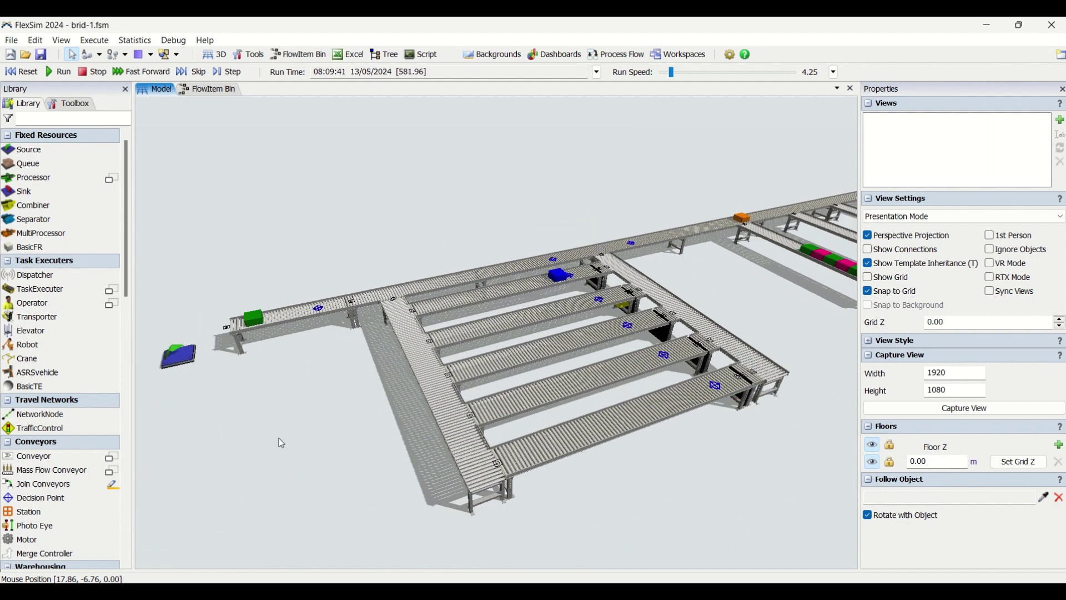
{"action": "right_click_drag", "start_coordinate": [250, 398], "coordinate": [302, 434]}
{"action": "left_click_drag", "start_coordinate": [336, 457], "coordinate": [371, 462]}
{"action": "right_click_drag", "start_coordinate": [371, 462], "coordinate": [365, 468]}
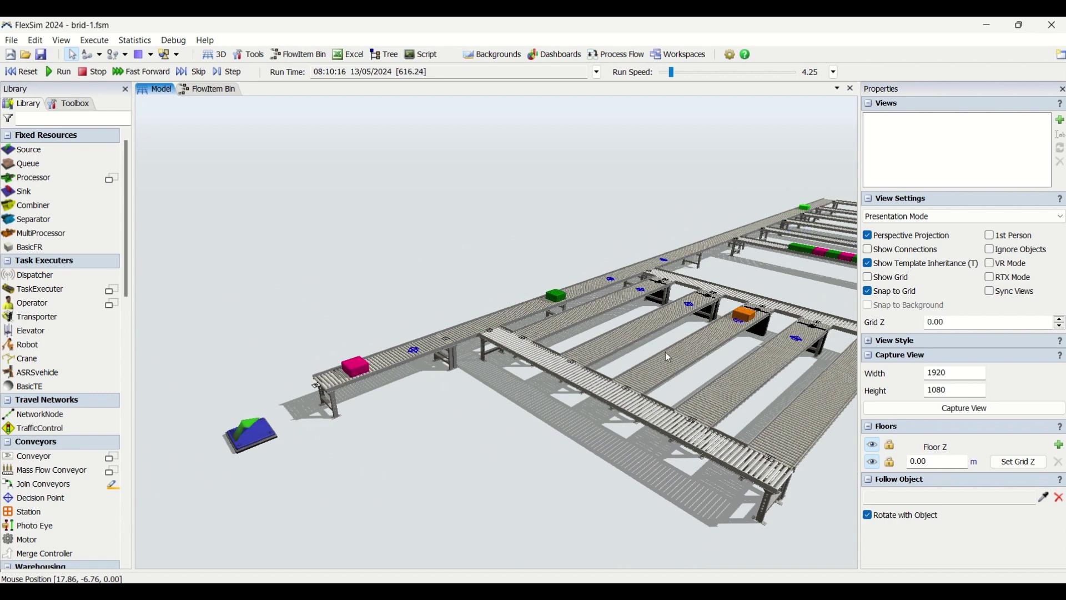
{"action": "left_click_drag", "start_coordinate": [542, 433], "coordinate": [483, 395]}
{"action": "right_click_drag", "start_coordinate": [483, 395], "coordinate": [480, 396]}
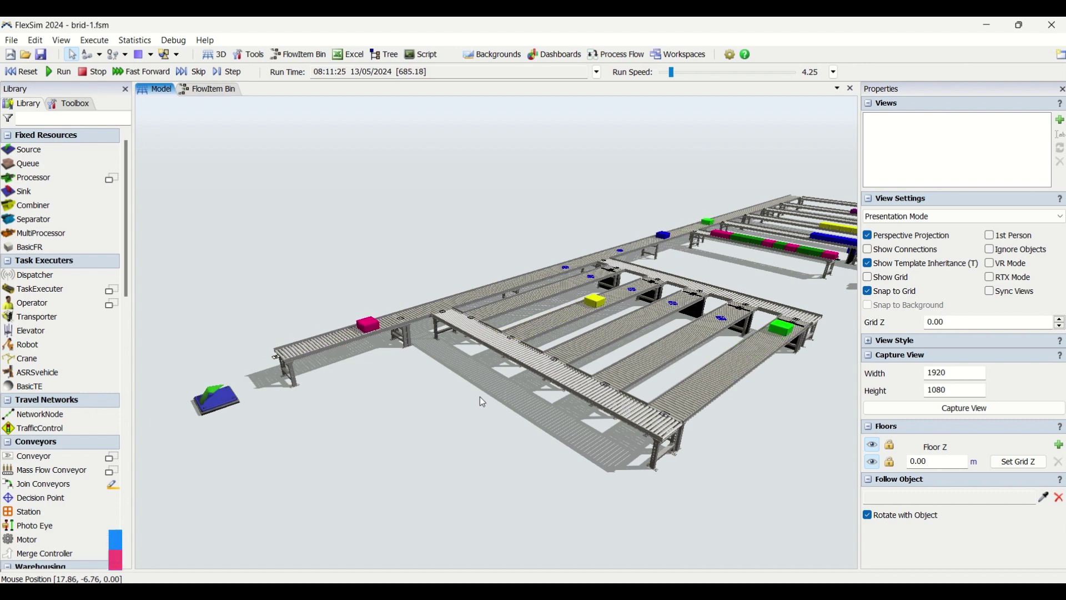
- Inspect the distribution settings of Source1's inter-arrival time, including its minimum and maximum
{"action": "left_click", "coordinate": [236, 401]}
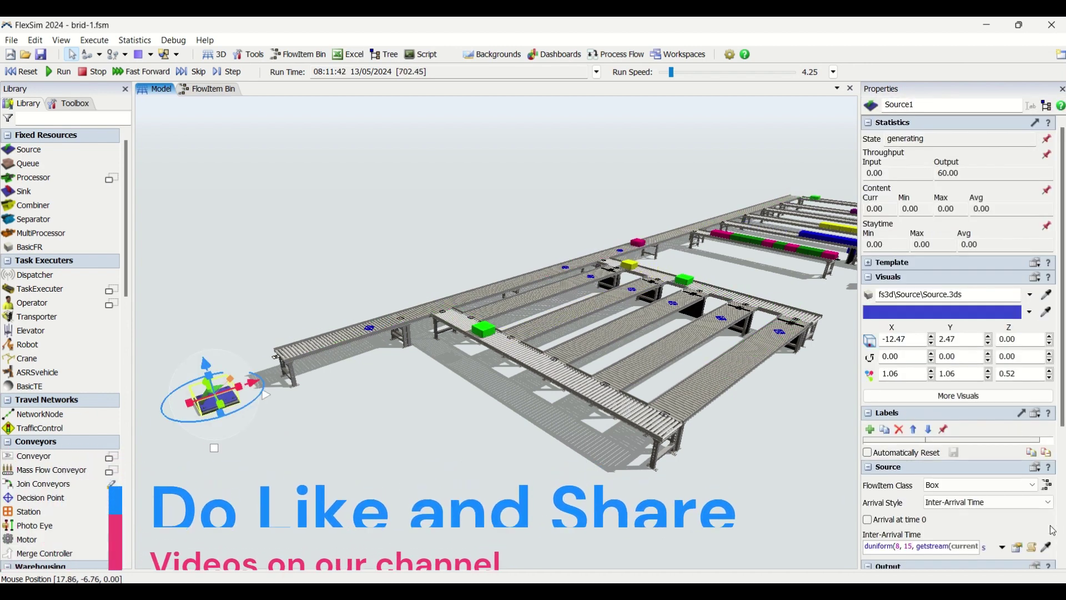
{"action": "left_click", "coordinate": [1016, 550]}
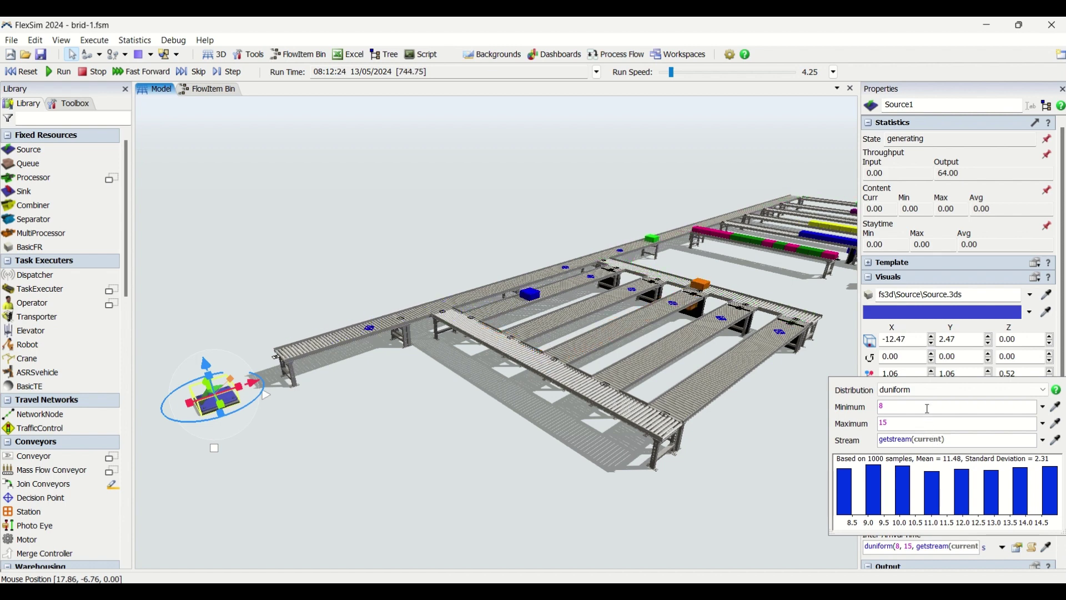
{"action": "left_click", "coordinate": [884, 407]}
{"action": "key", "text": "Tab"}
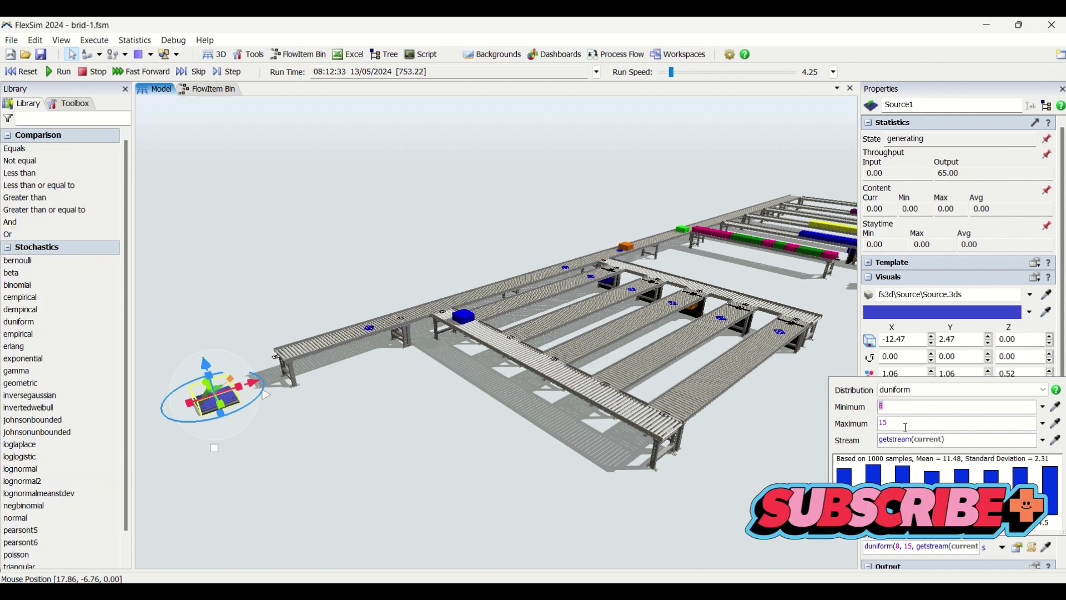
{"action": "left_click", "coordinate": [1014, 547]}
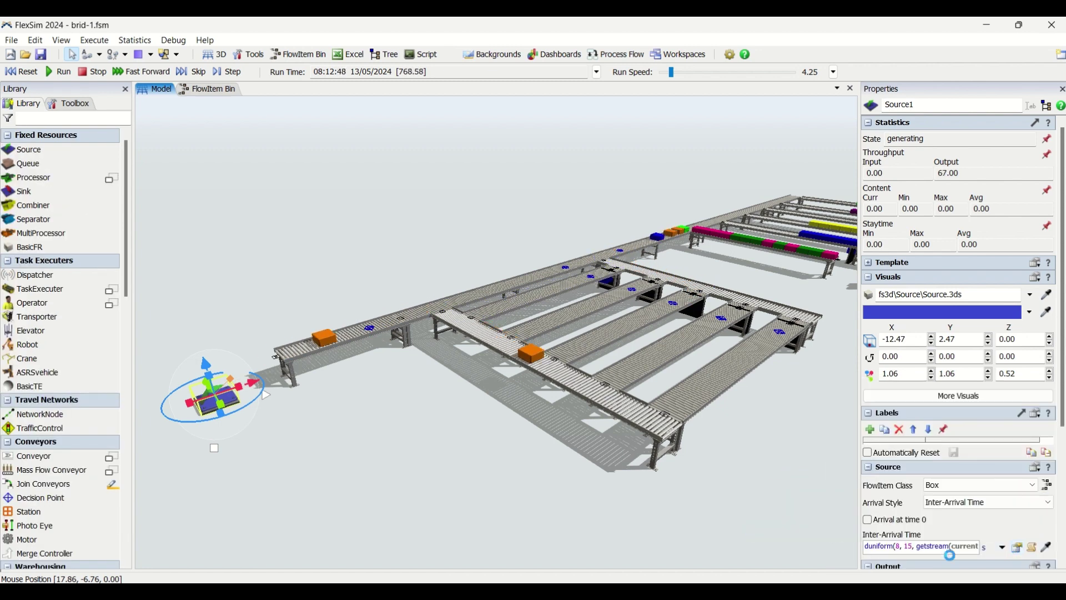
{"action": "left_click", "coordinate": [807, 549]}
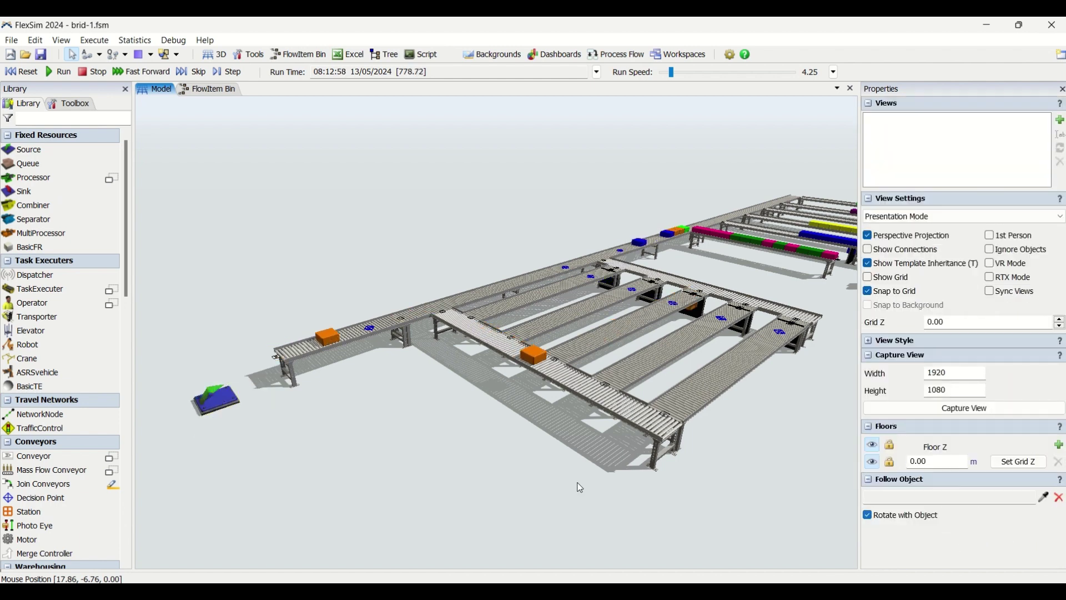
- Inspect the Set Label action in Source1's On Creation trigger
{"action": "left_click", "coordinate": [217, 396]}
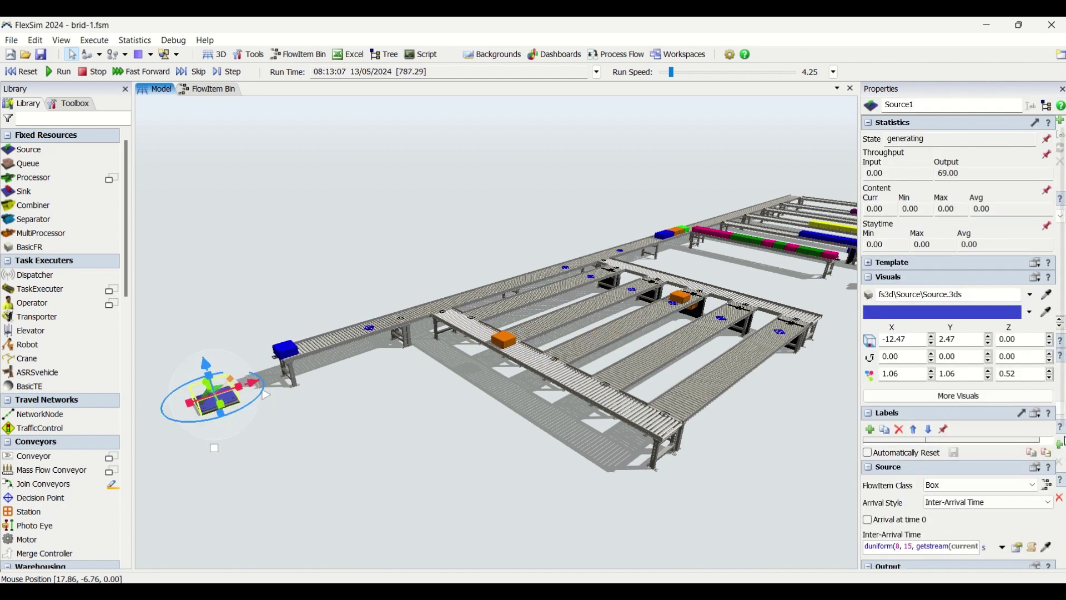
{"action": "scroll", "coordinate": [877, 543], "scroll_direction": "down", "scroll_amount": 1}
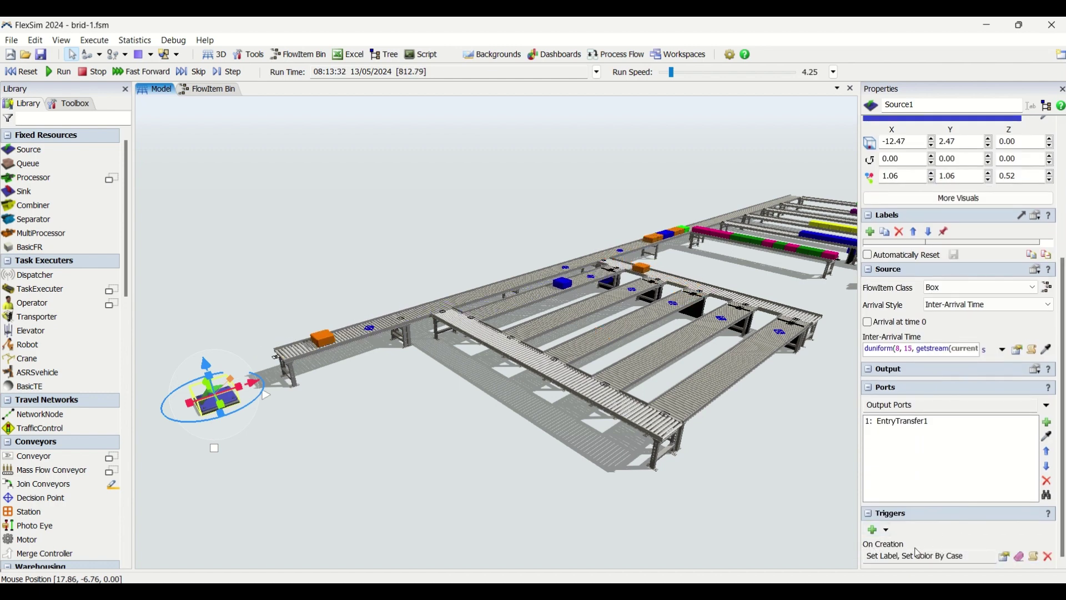
{"action": "left_click", "coordinate": [1007, 557]}
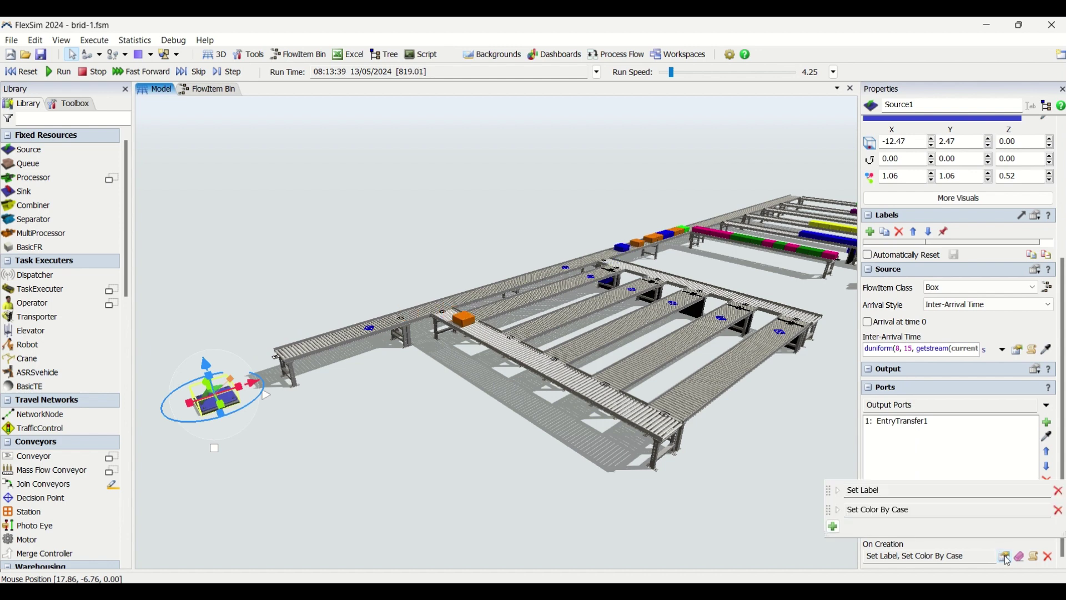
{"action": "left_click", "coordinate": [837, 490]}
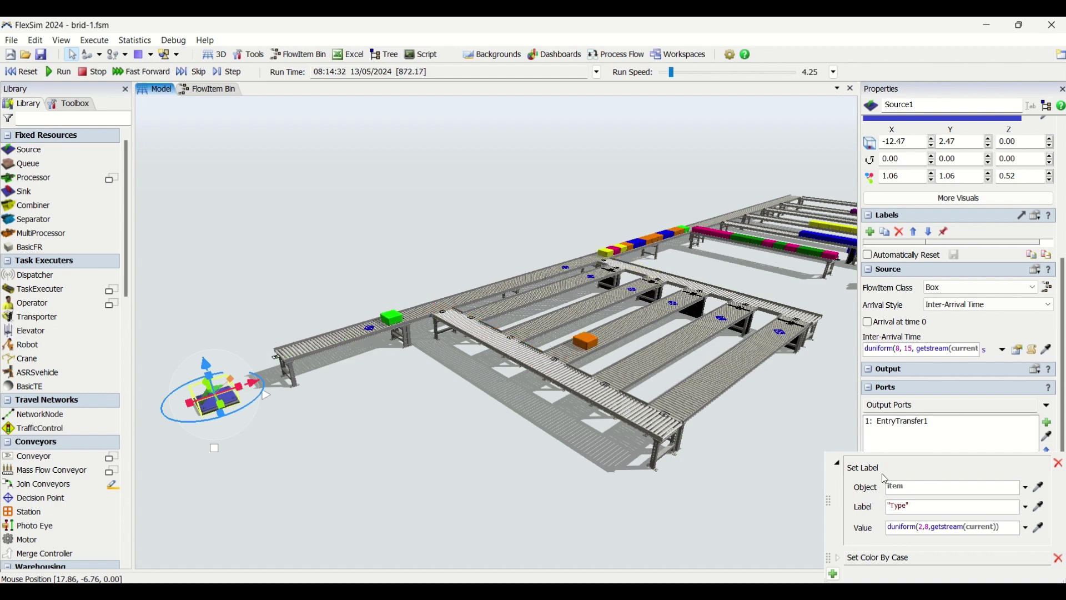
- Review the label name and the duniform value expression of Source1's Set Label action
{"action": "left_click", "coordinate": [965, 511]}
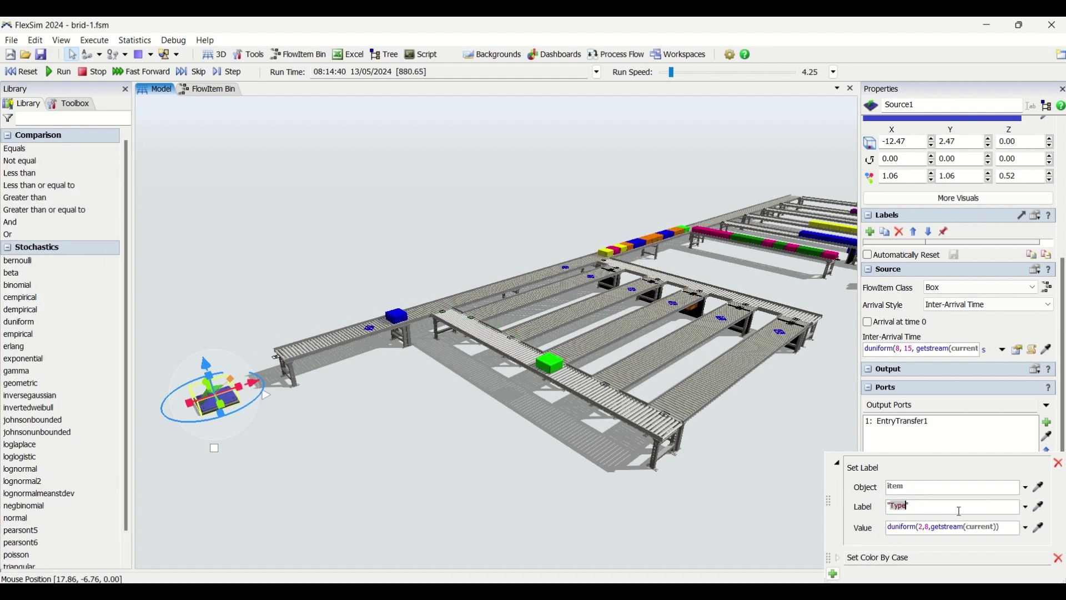
{"action": "double_click", "coordinate": [900, 527]}
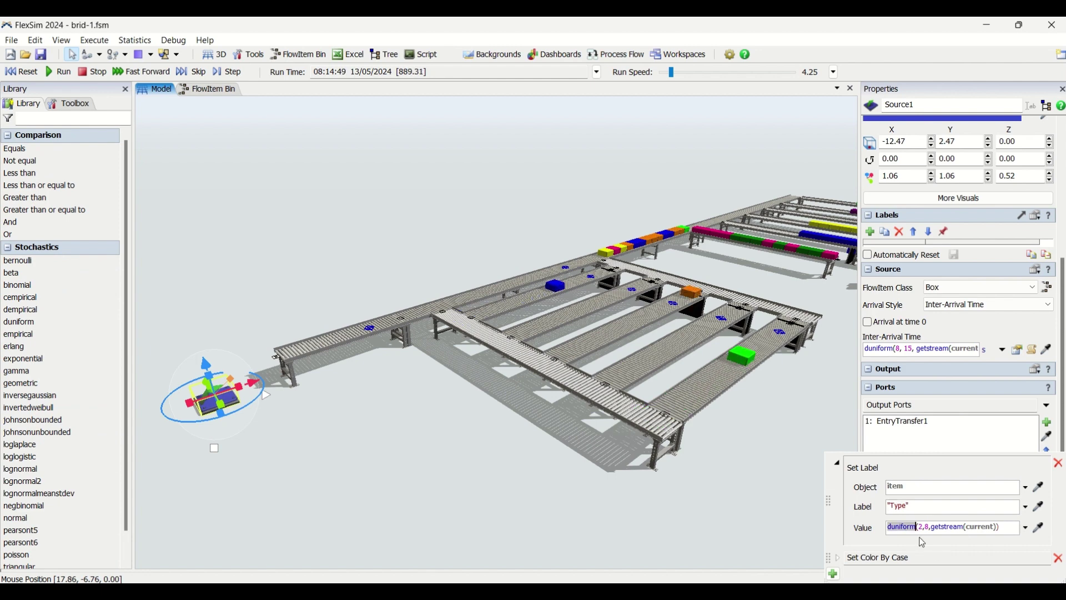
{"action": "left_click_drag", "start_coordinate": [919, 527], "coordinate": [929, 527]}
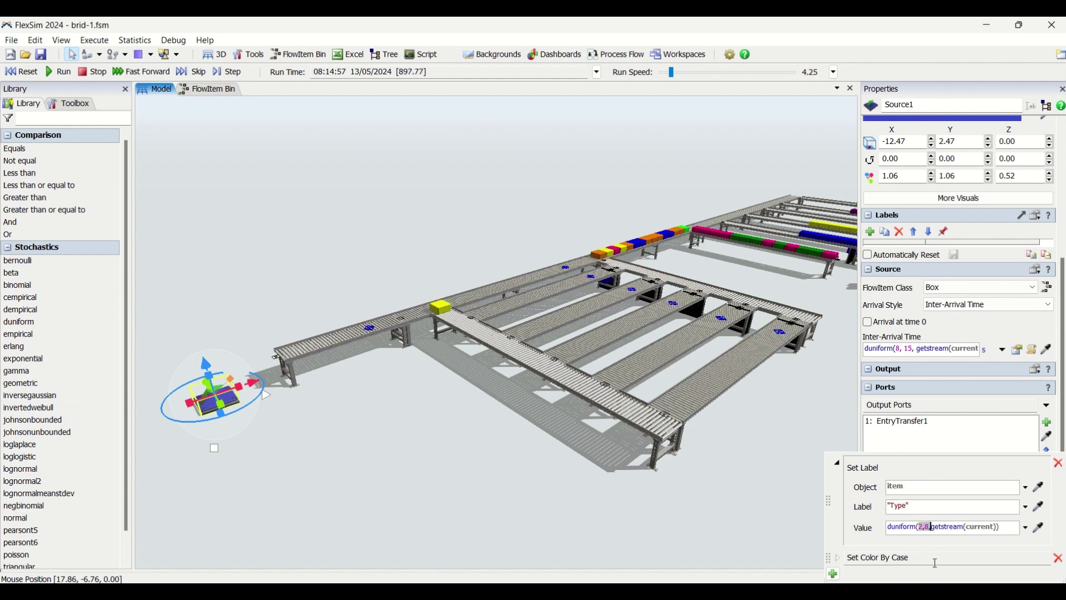
- Inspect the Set Color By Case action in Source1's On Creation trigger and compare its value with the Set Label name
{"action": "left_click", "coordinate": [838, 558]}
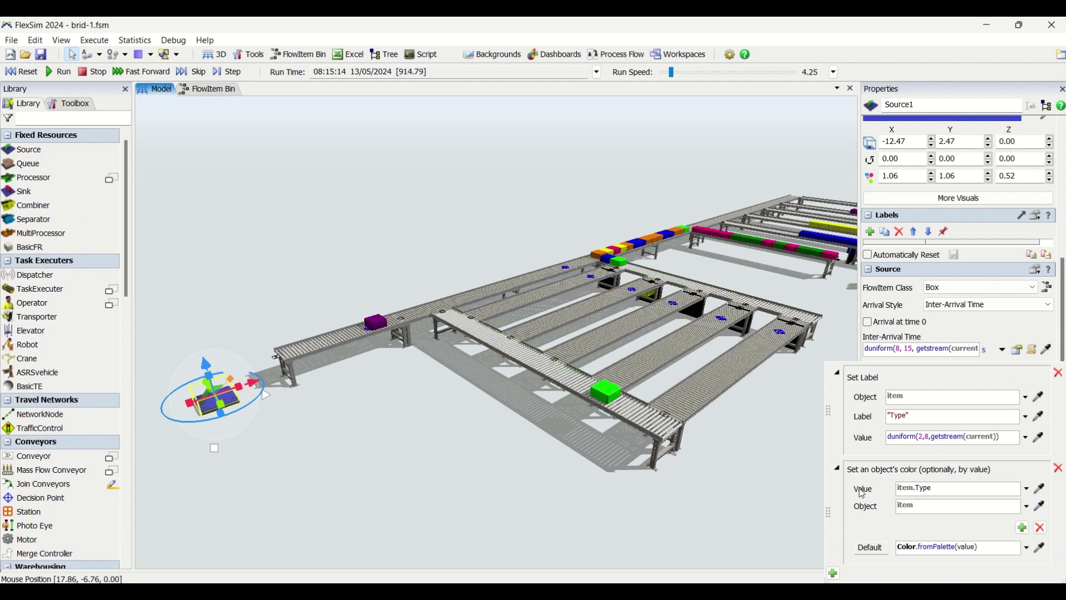
{"action": "left_click", "coordinate": [942, 491]}
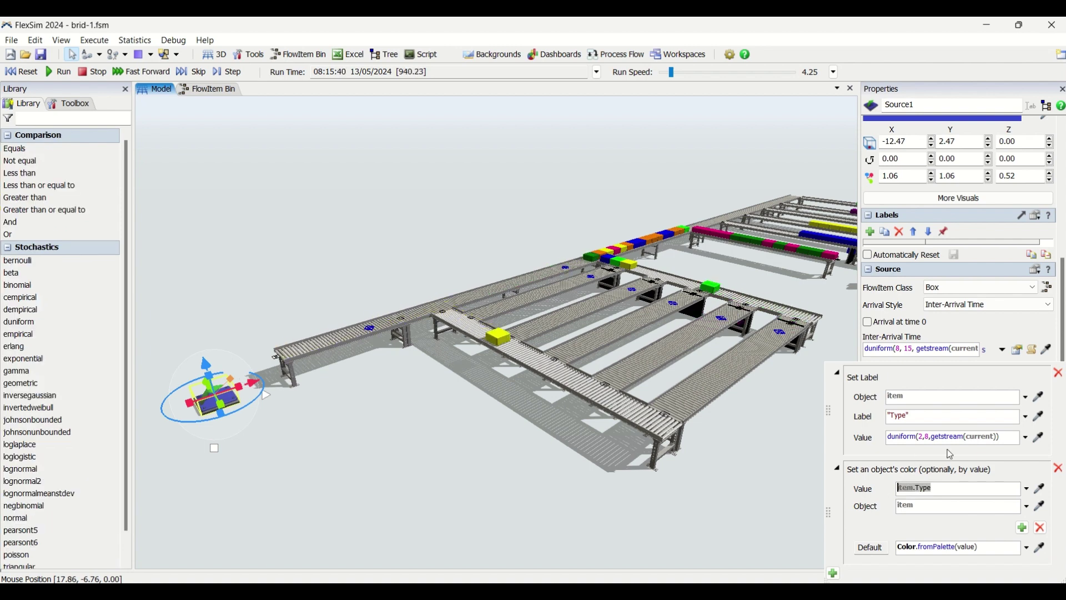
{"action": "left_click", "coordinate": [897, 414]}
{"action": "left_click", "coordinate": [533, 325]}
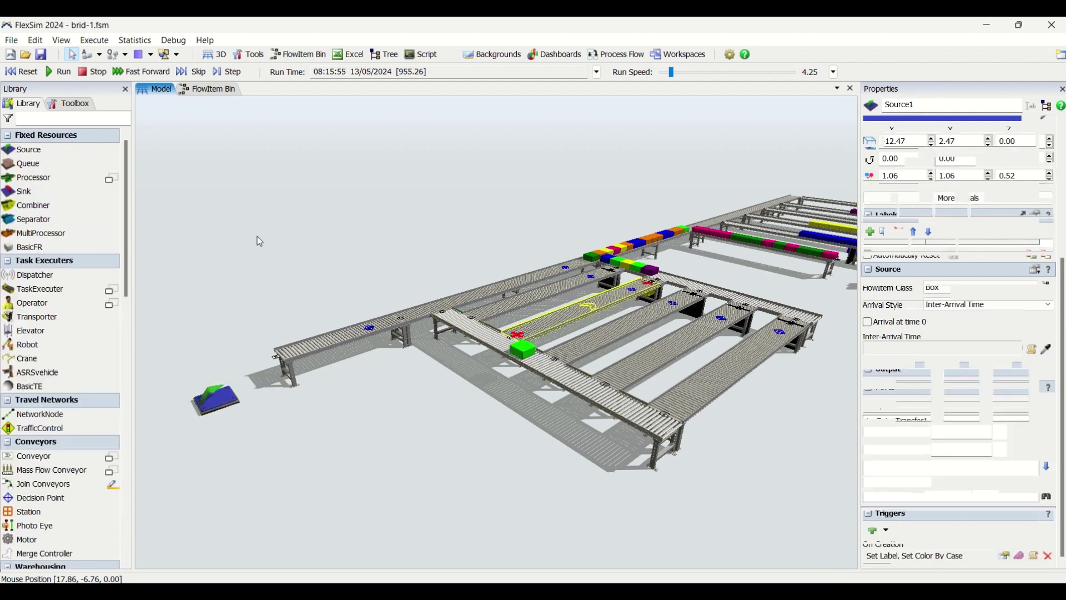
- Stop the simulation run and inspect the Type label of the blue box on the infeed conveyor
{"action": "left_click", "coordinate": [88, 73]}
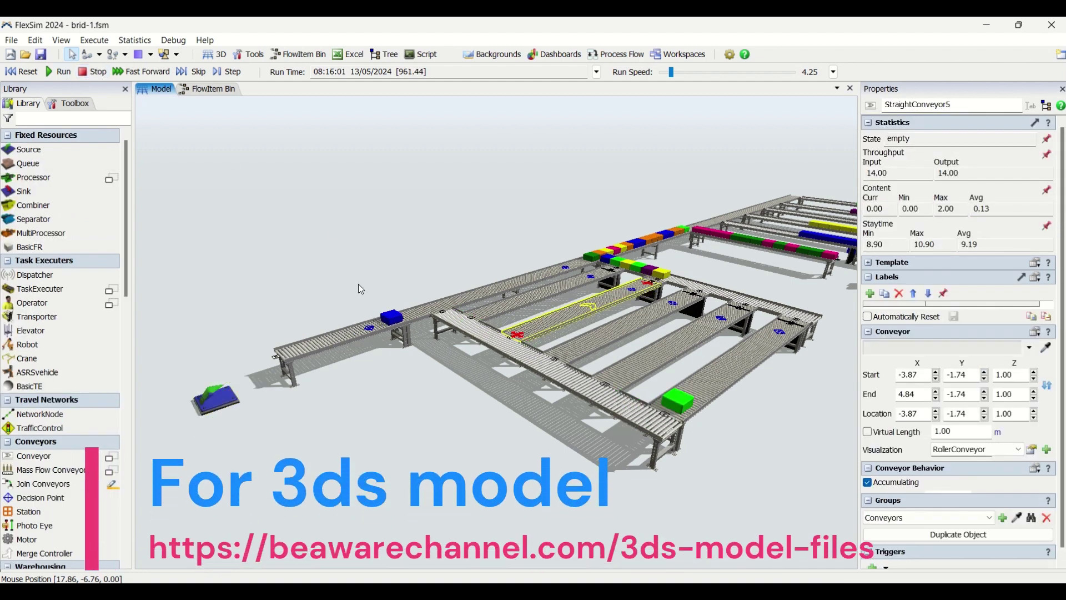
{"action": "left_click", "coordinate": [391, 318]}
{"action": "left_click", "coordinate": [1051, 310]}
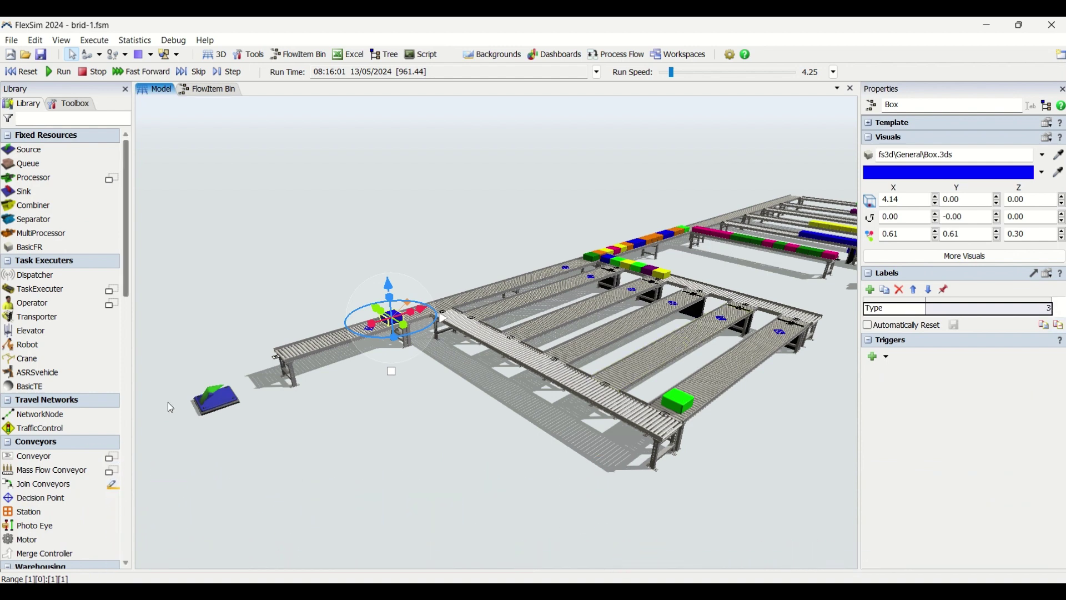
- Recheck Source1's On Creation trigger, reviewing how the box colour is based on the Type label
{"action": "left_click", "coordinate": [217, 407]}
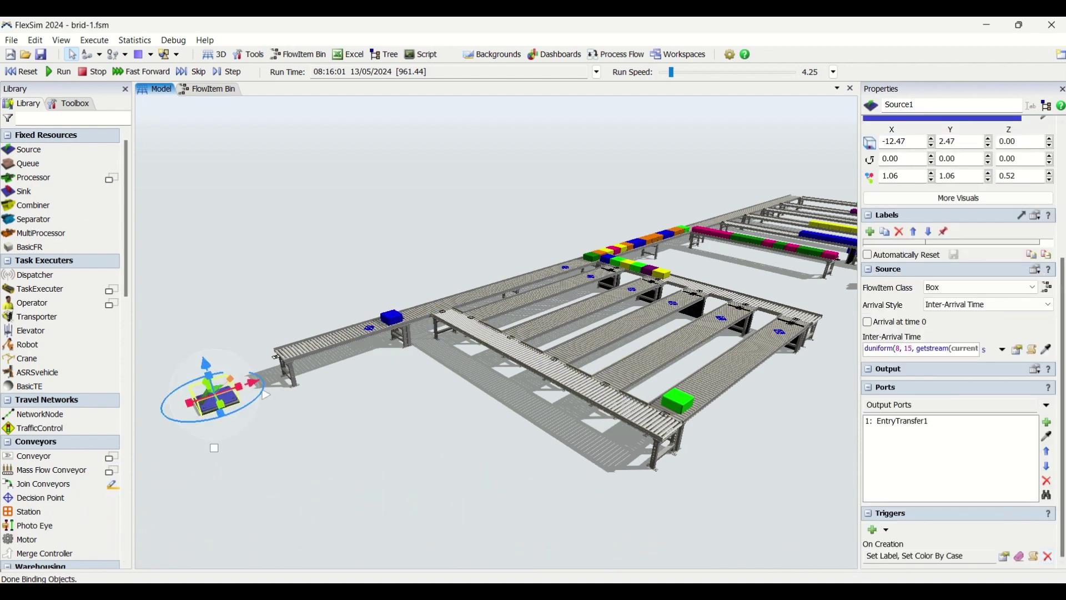
{"action": "left_click", "coordinate": [1010, 561]}
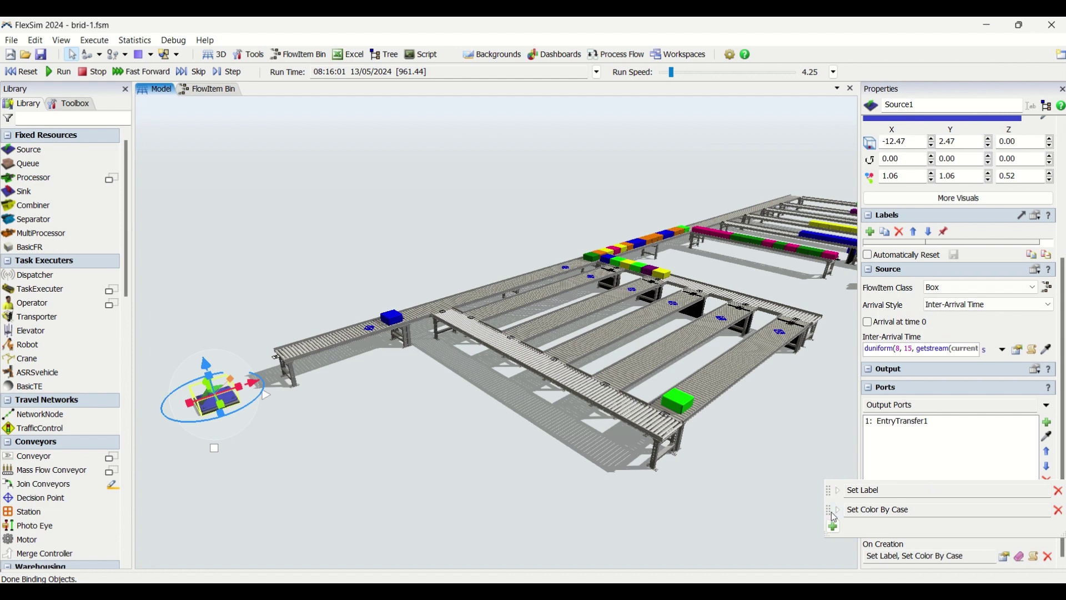
{"action": "left_click", "coordinate": [838, 511]}
{"action": "left_click", "coordinate": [838, 448]}
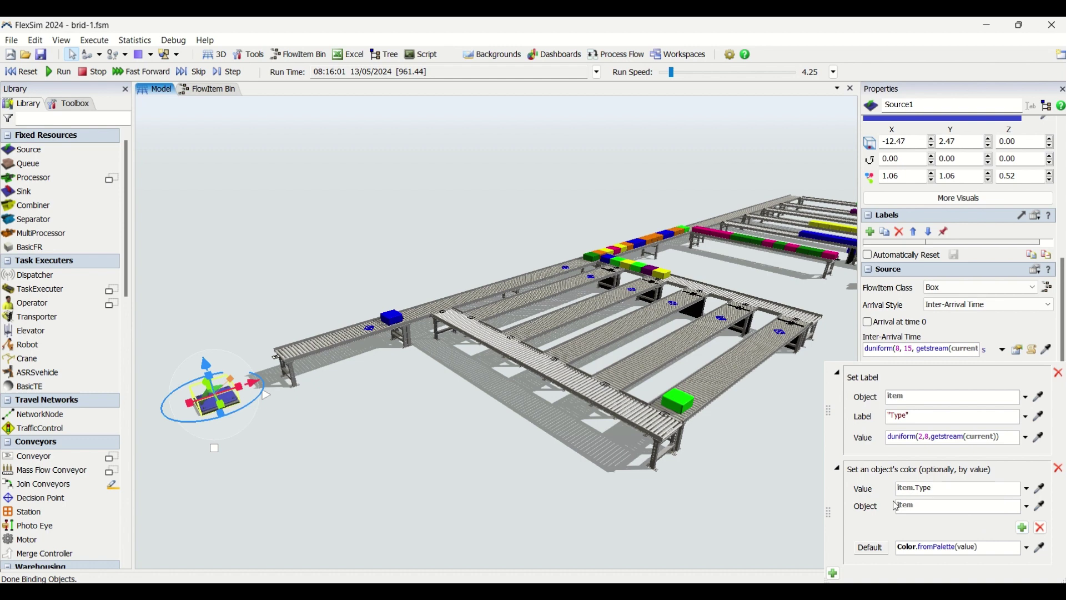
{"action": "left_click", "coordinate": [944, 487]}
{"action": "left_click", "coordinate": [377, 467]}
{"action": "left_click", "coordinate": [379, 366]}
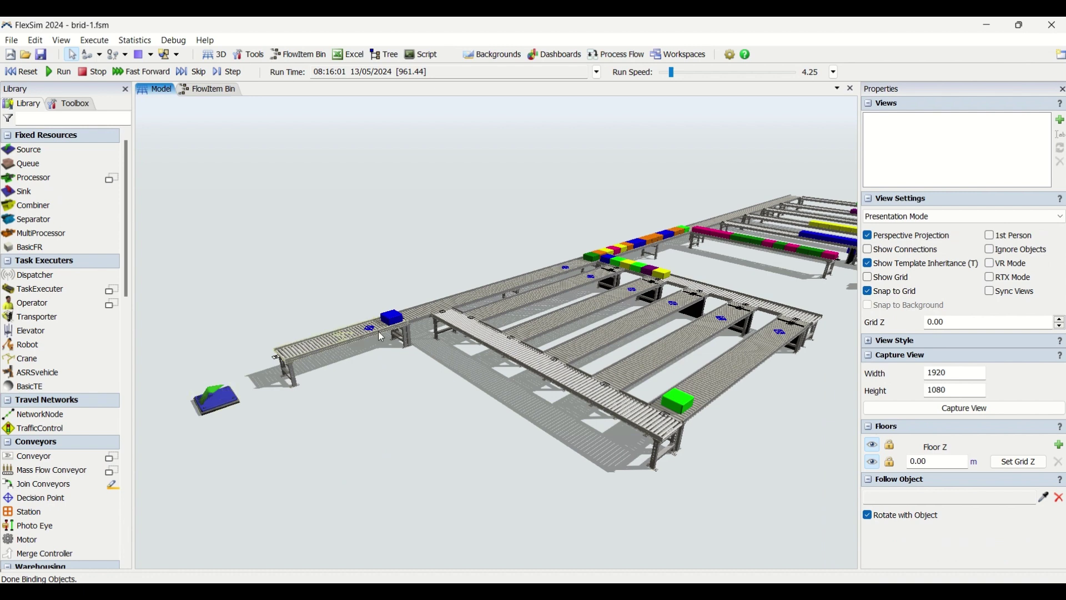
- Inspect the case function and default destination of the Send Item By Case action in DP1's On Arrival trigger
{"action": "left_click", "coordinate": [368, 327]}
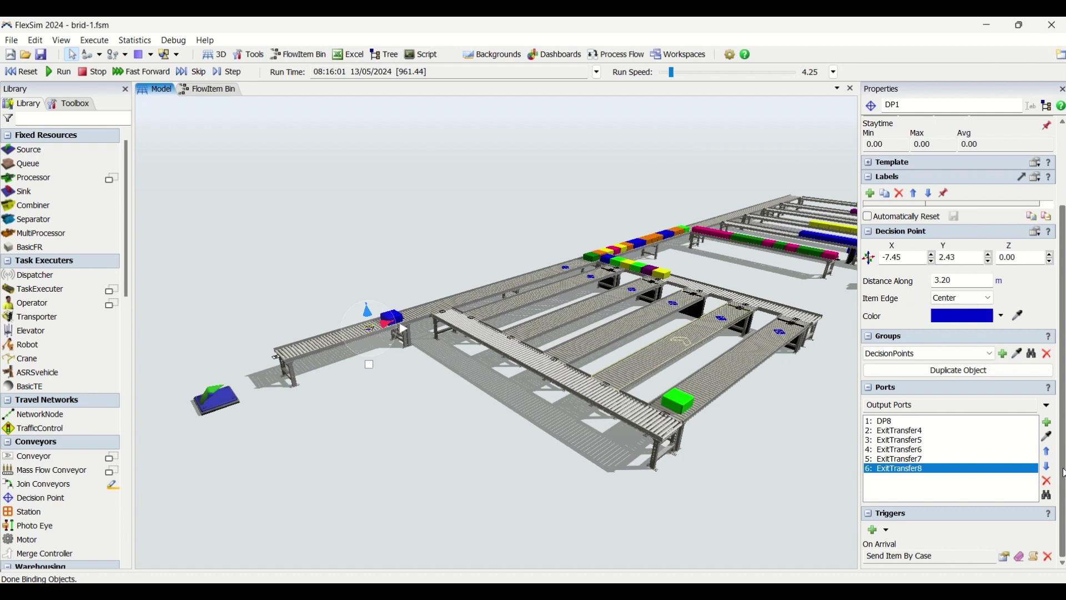
{"action": "left_click", "coordinate": [1008, 558]}
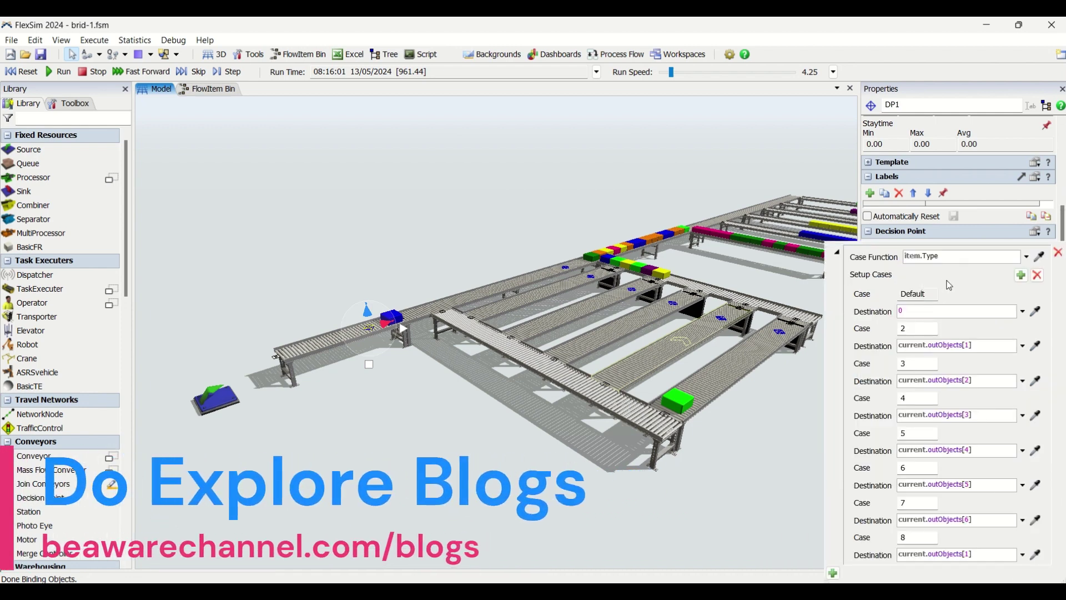
{"action": "left_click_drag", "start_coordinate": [948, 259], "coordinate": [899, 263]}
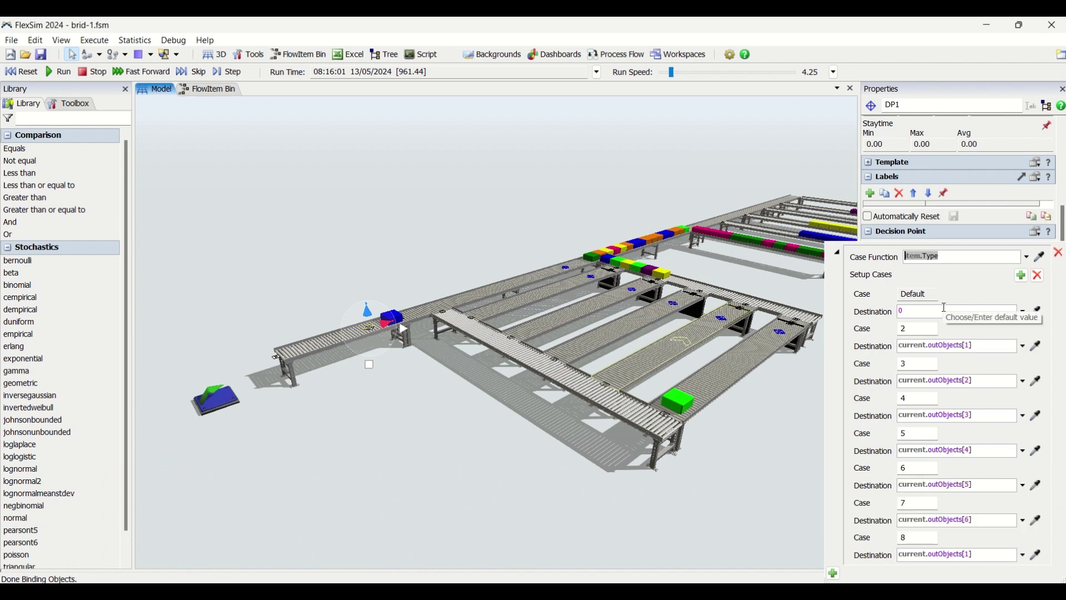
{"action": "left_click", "coordinate": [908, 294]}
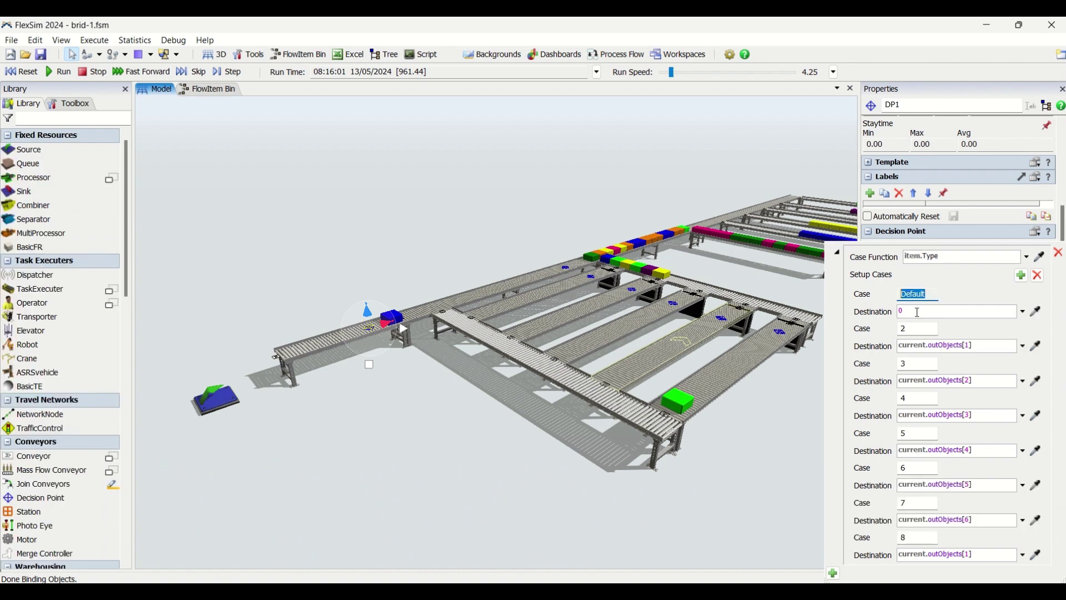
{"action": "left_click", "coordinate": [920, 312]}
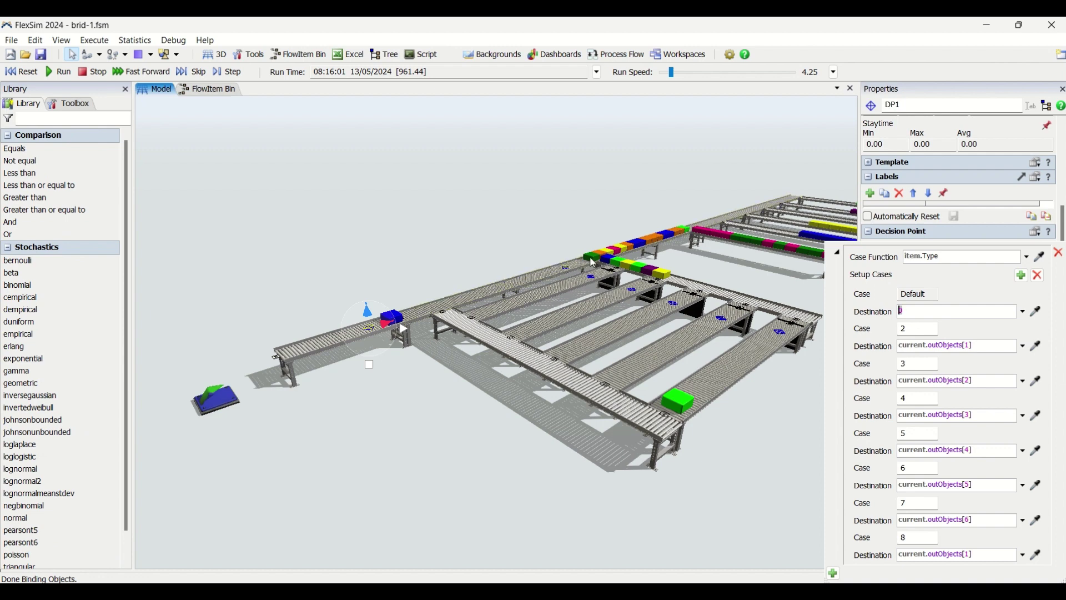
- Check the labels of the pink box on the far sorting lane
{"action": "left_click", "coordinate": [710, 235]}
{"action": "left_click", "coordinate": [710, 233]}
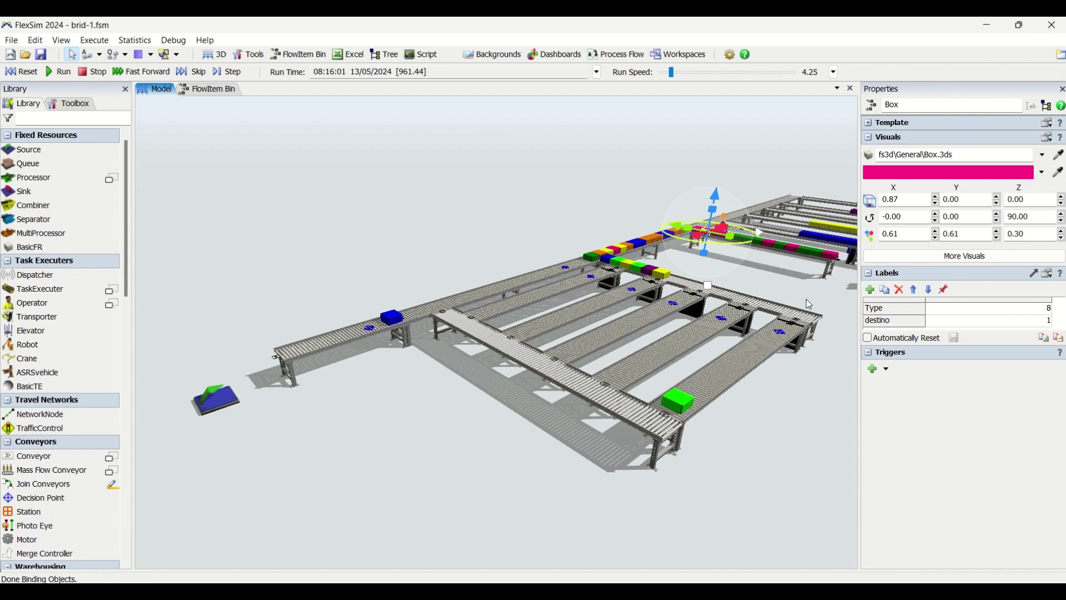
{"action": "left_click_drag", "start_coordinate": [801, 302], "coordinate": [801, 312]}
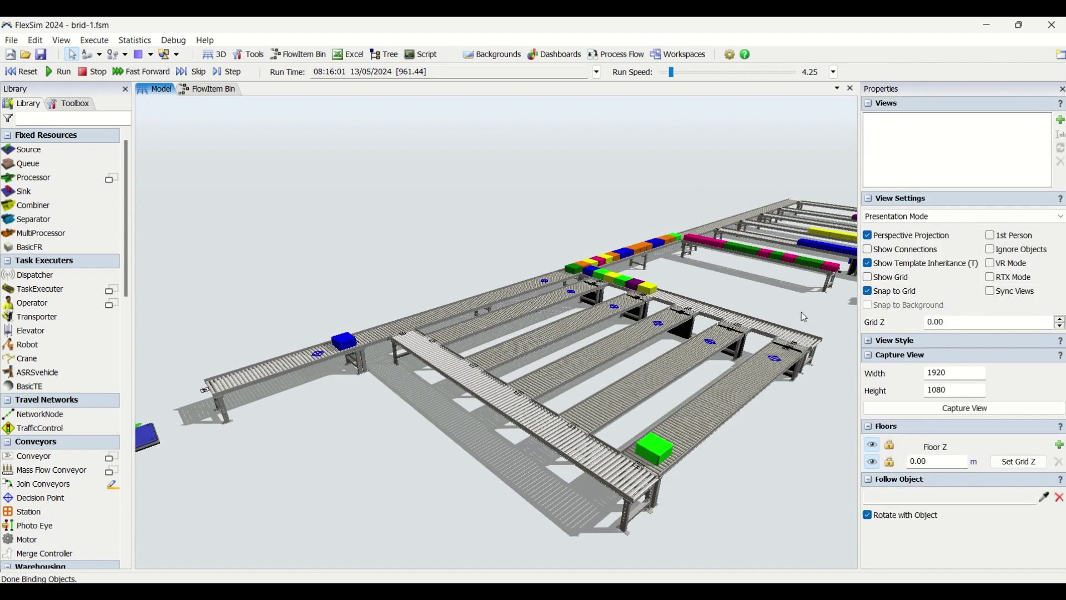
- Review the destinations assigned to cases 2 and 3 in DP1's Send Item By Case action
{"action": "left_click", "coordinate": [321, 356]}
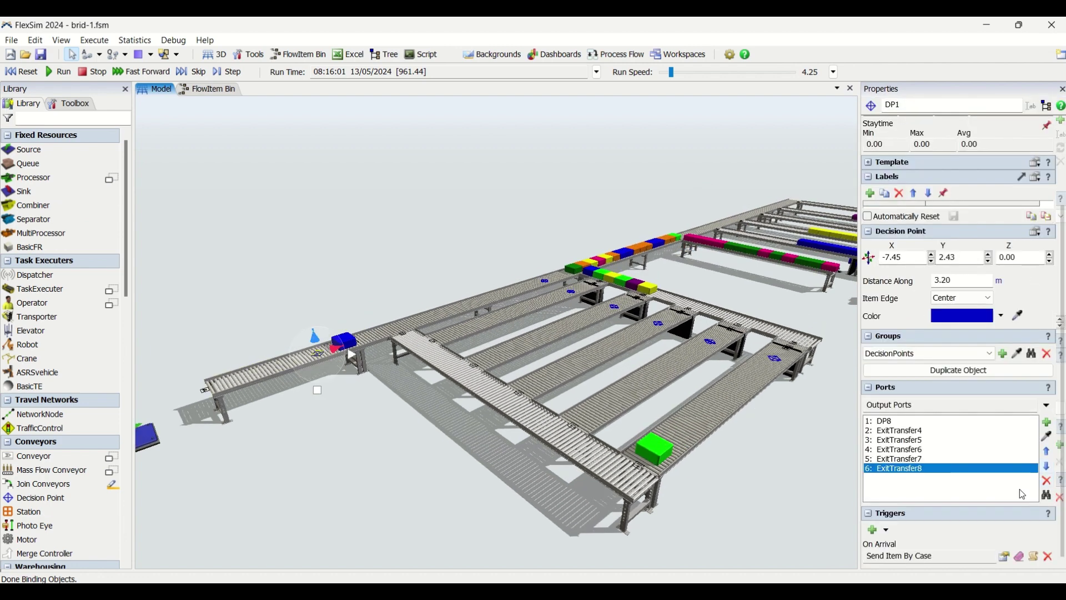
{"action": "left_click", "coordinate": [1003, 556]}
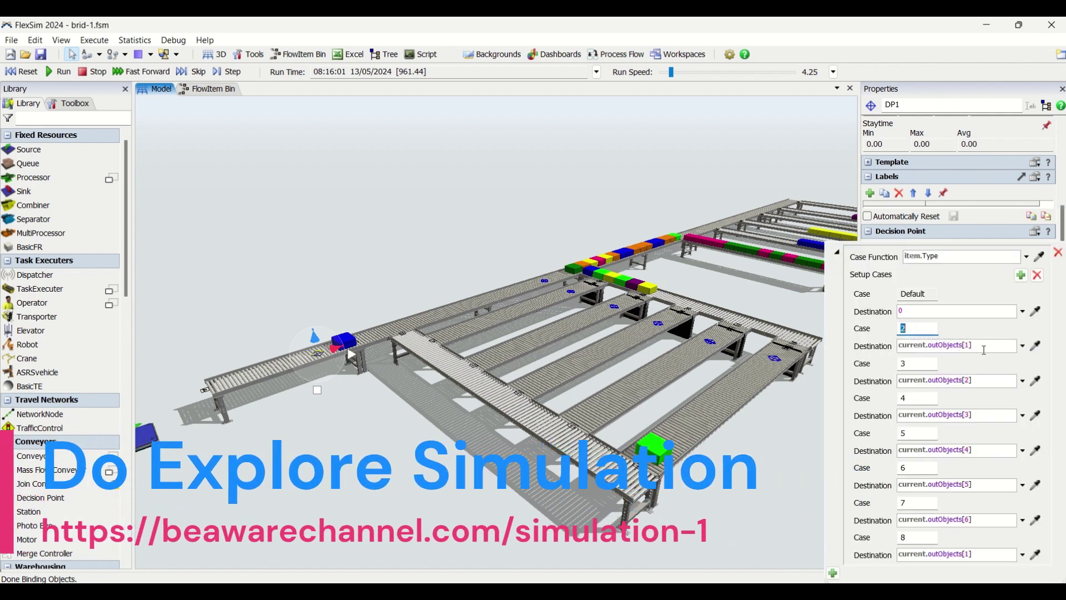
{"action": "key", "text": "Tab"}
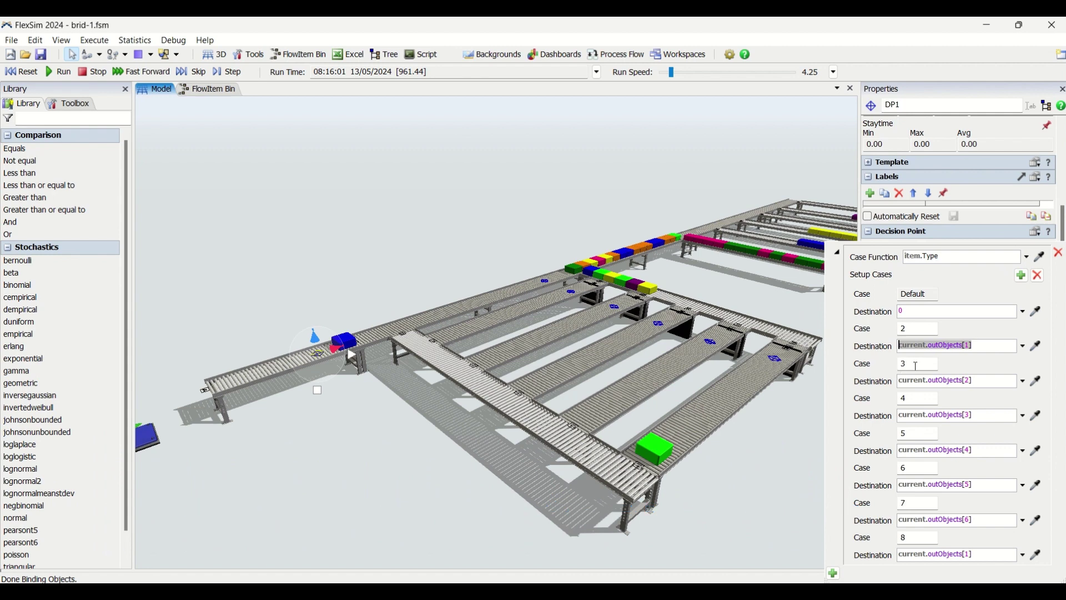
{"action": "key", "text": "Tab"}
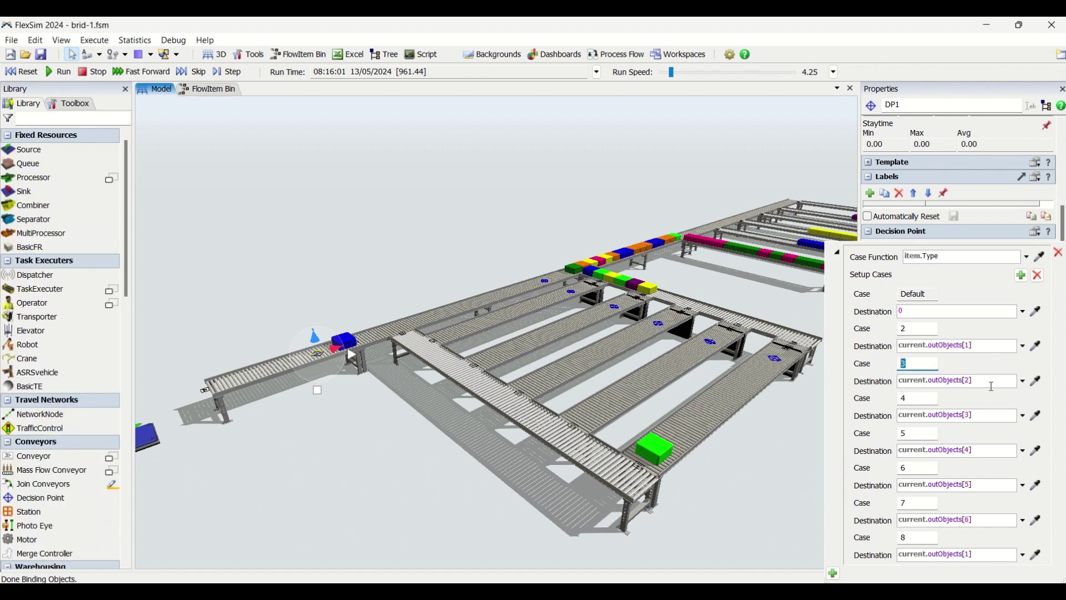
{"action": "left_click_drag", "start_coordinate": [997, 387], "coordinate": [925, 380]}
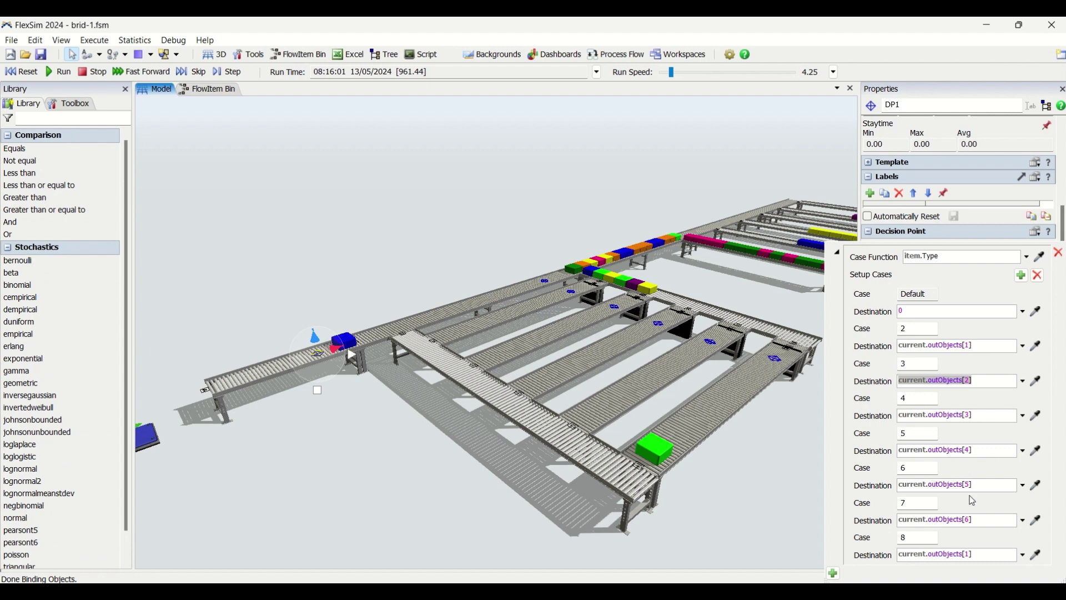
{"action": "left_click", "coordinate": [343, 446]}
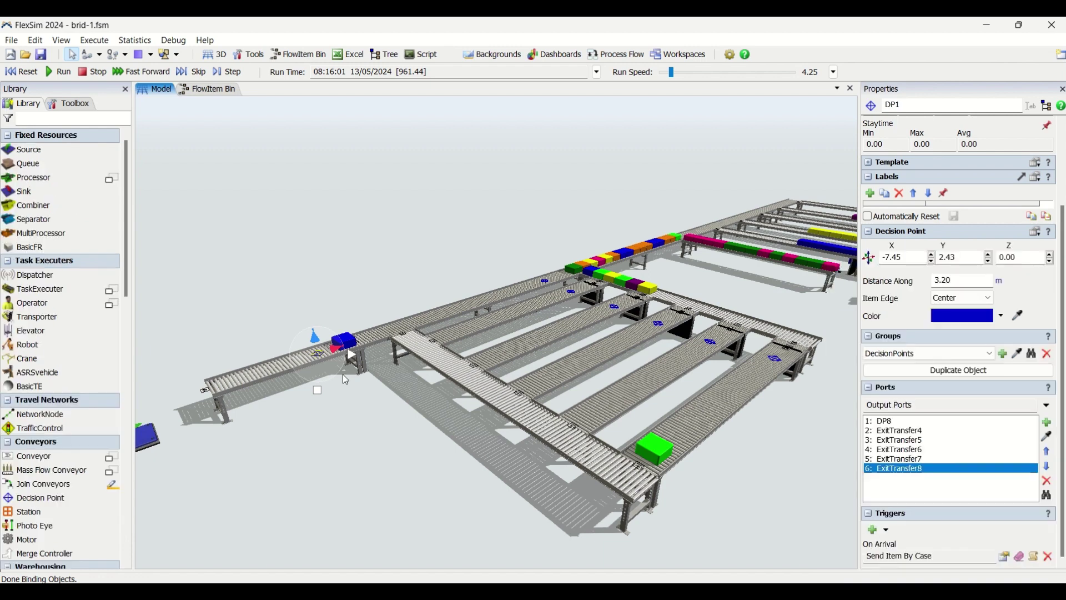
- Go through DP1's output port connections, from DP8 through the exit transfers up to ExitTransfer8
{"action": "left_click", "coordinate": [318, 356]}
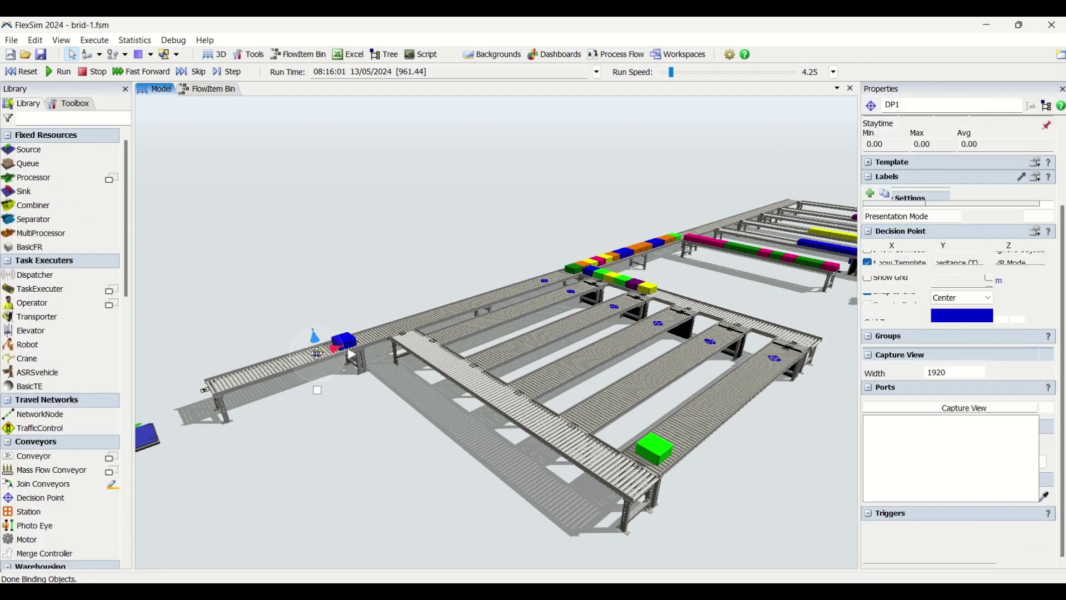
{"action": "left_click", "coordinate": [915, 423]}
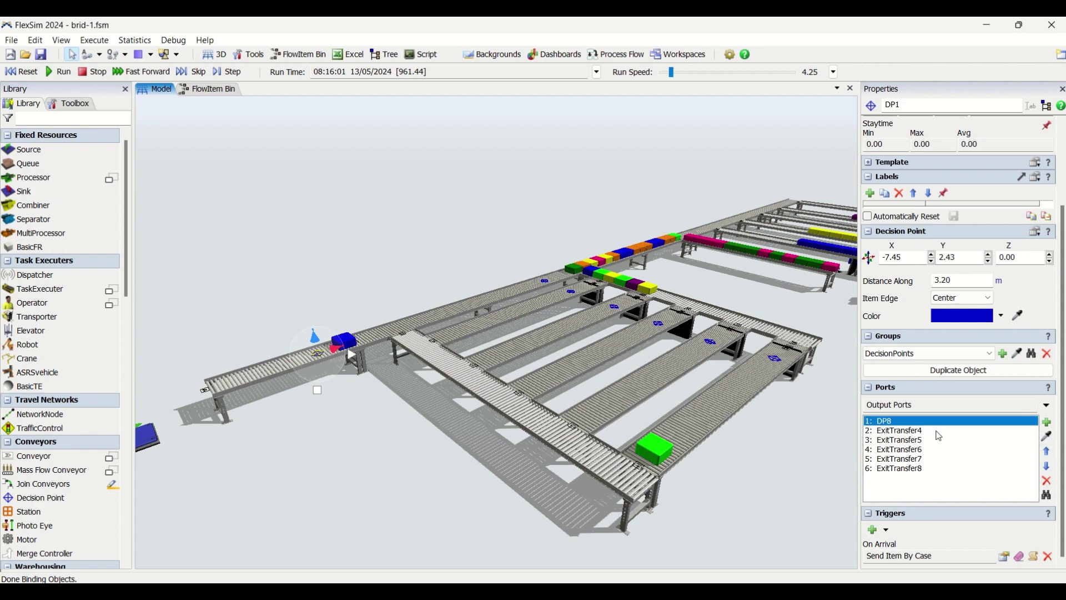
{"action": "left_click", "coordinate": [1050, 409]}
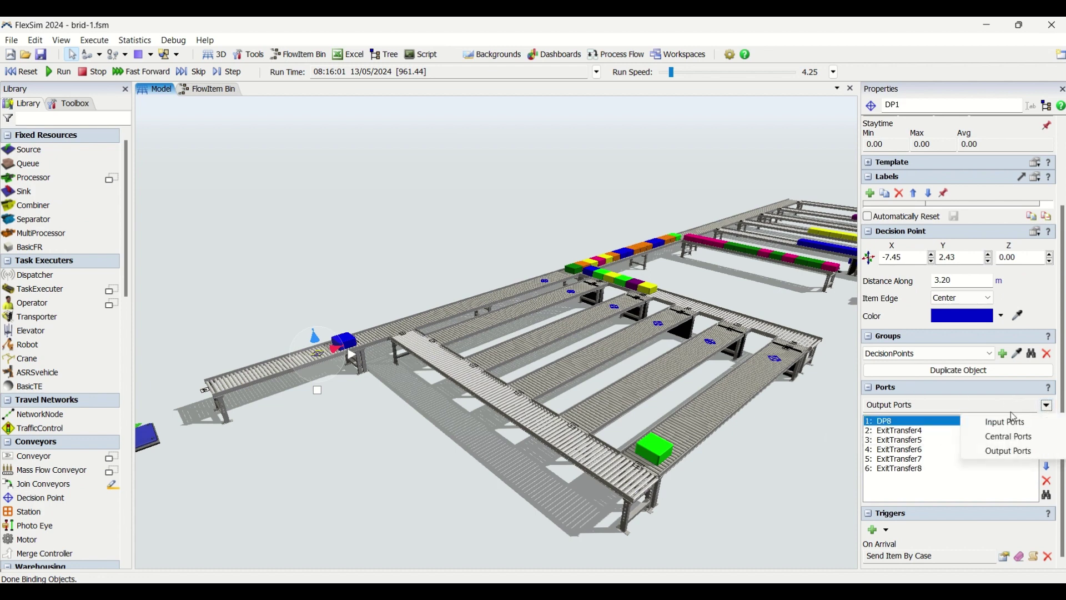
{"action": "left_click", "coordinate": [888, 461]}
{"action": "left_click", "coordinate": [897, 424]}
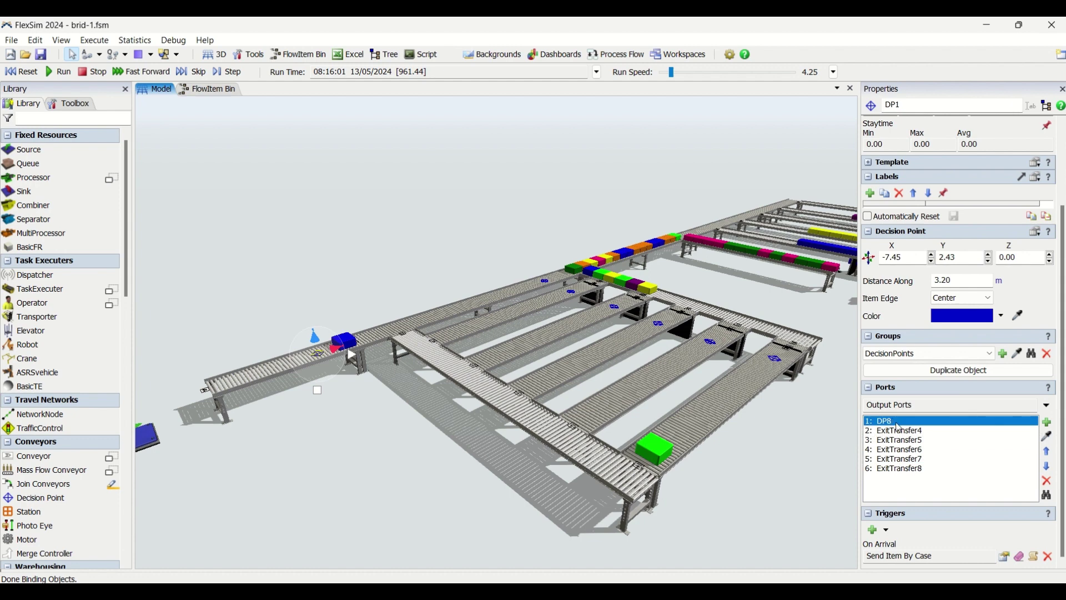
{"action": "left_click", "coordinate": [908, 431]}
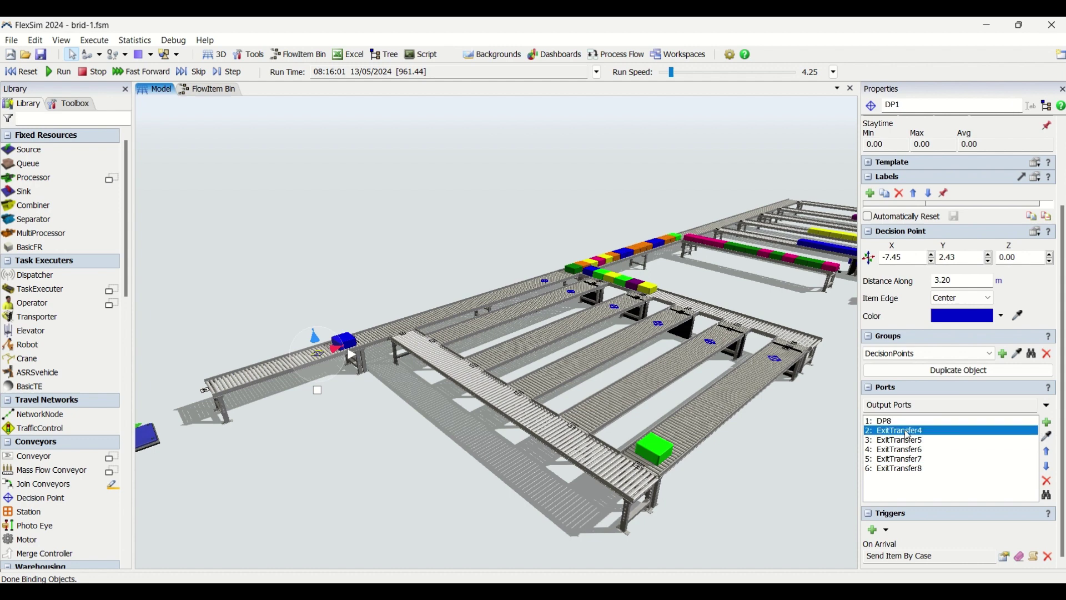
{"action": "left_click", "coordinate": [922, 443]}
{"action": "left_click", "coordinate": [925, 460]}
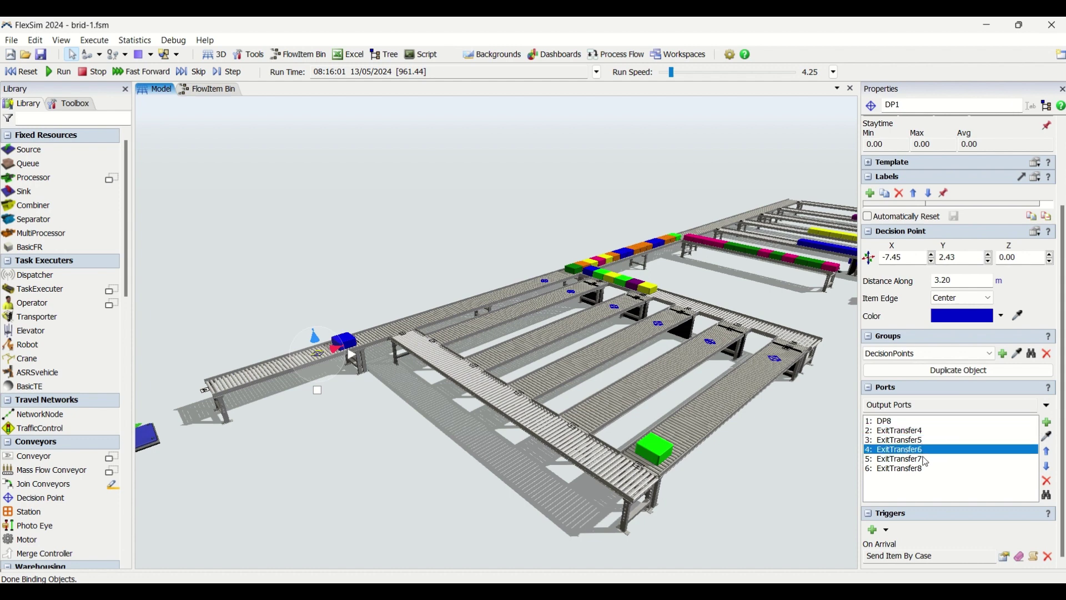
{"action": "left_click", "coordinate": [923, 471]}
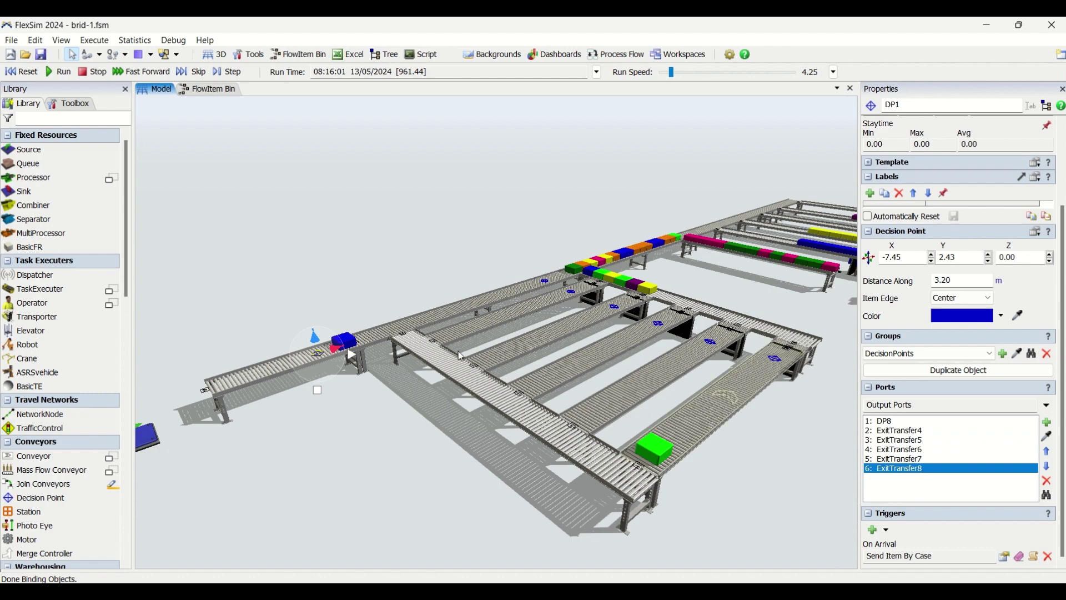
- Inspect the entry and exit transfers where the parallel lanes meet the cross conveyor carrying the queued boxes
{"action": "scroll", "coordinate": [477, 338], "scroll_direction": "up", "scroll_amount": 6}
{"action": "scroll", "coordinate": [475, 335], "scroll_direction": "down", "scroll_amount": 4}
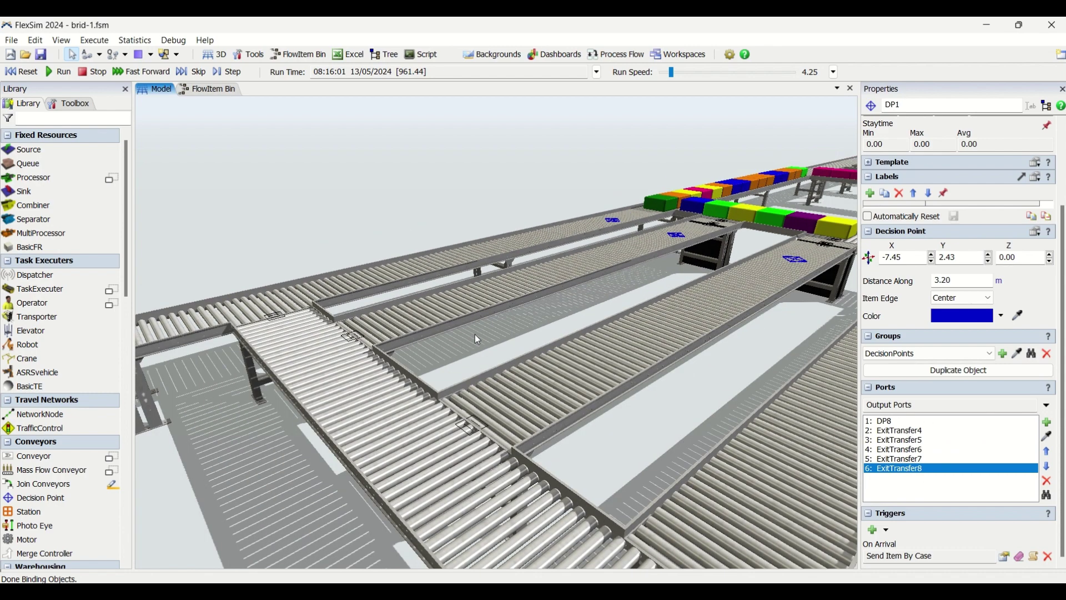
{"action": "left_click_drag", "start_coordinate": [603, 287], "coordinate": [383, 502]}
{"action": "left_click", "coordinate": [549, 407]}
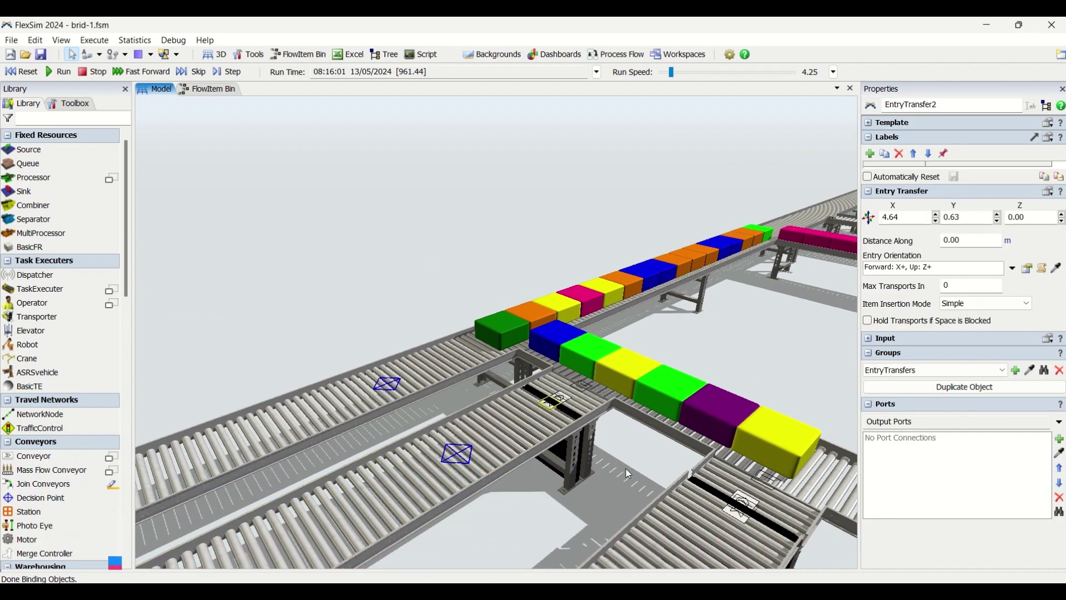
{"action": "left_click", "coordinate": [747, 505]}
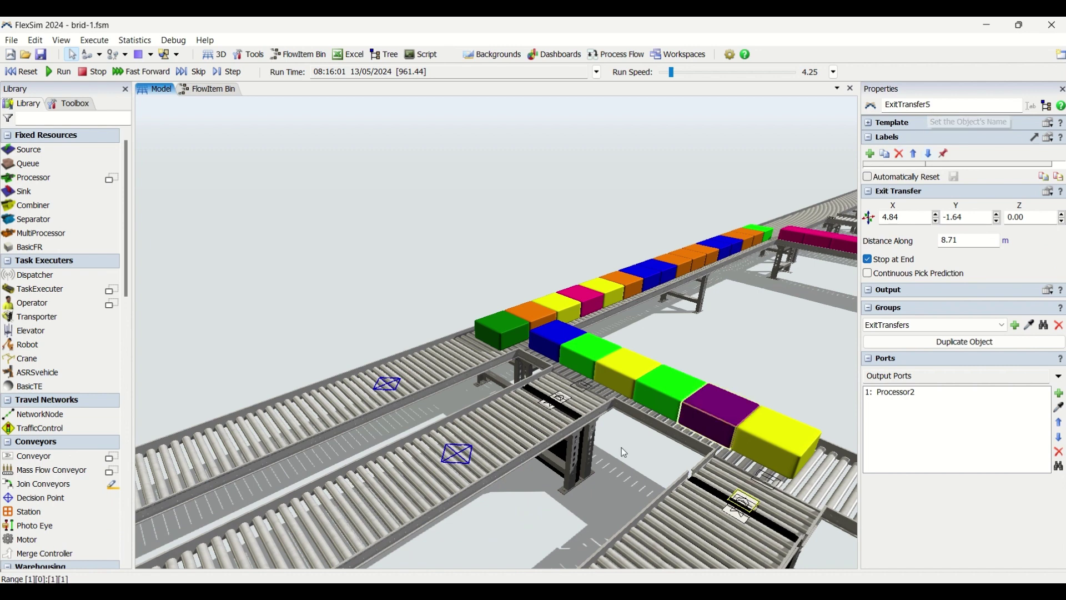
- Follow the parallel lanes back from the queued boxes and view DP1's output port connections
{"action": "left_click_drag", "start_coordinate": [584, 497], "coordinate": [588, 487]}
{"action": "right_click_drag", "start_coordinate": [586, 486], "coordinate": [581, 489]}
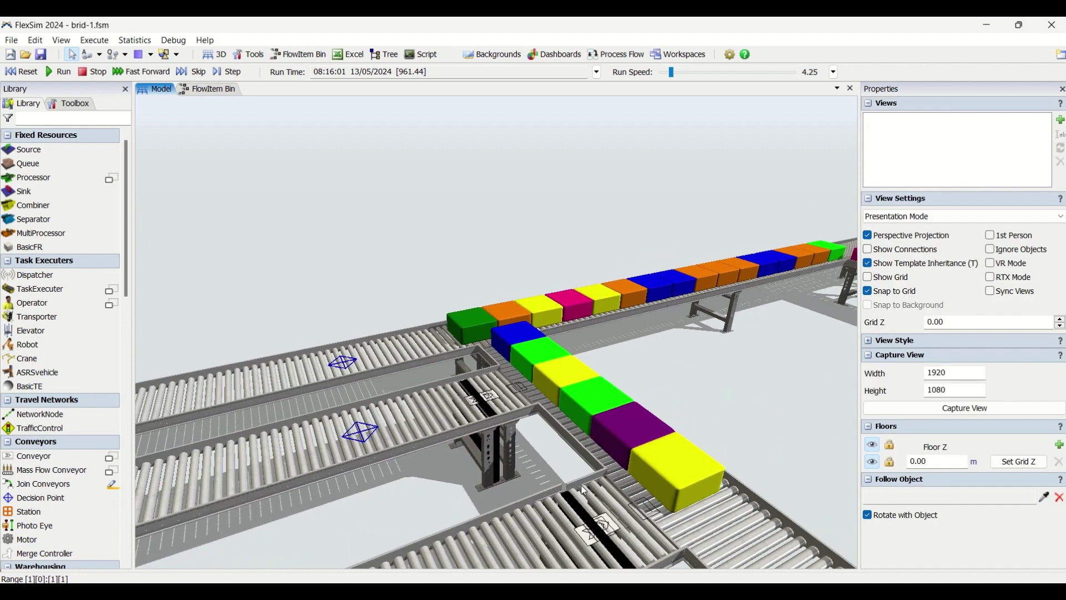
{"action": "left_click", "coordinate": [566, 557]}
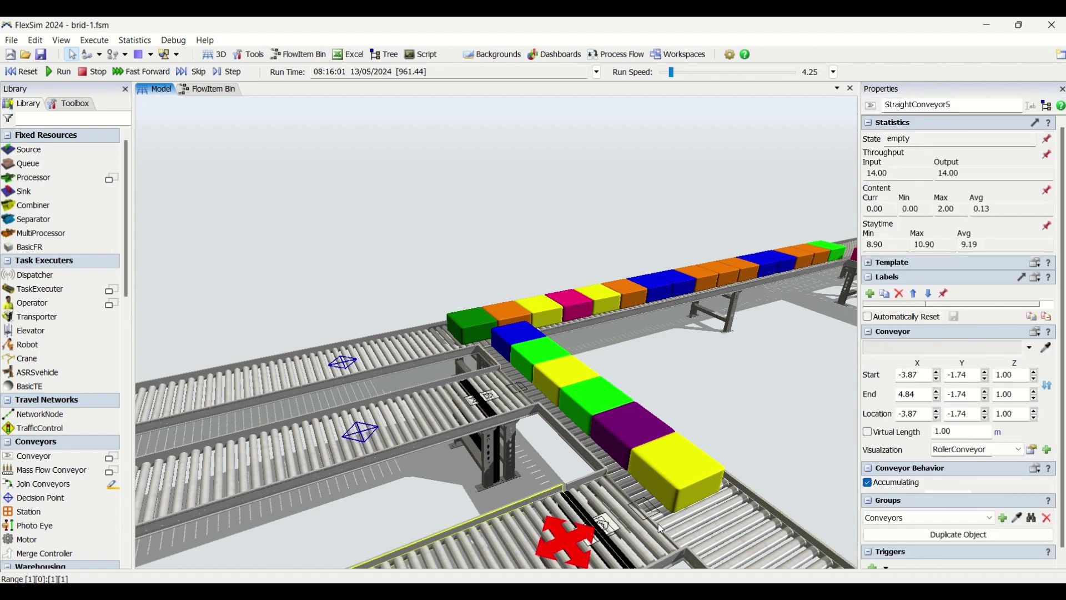
{"action": "left_click", "coordinate": [434, 491]}
{"action": "right_click_drag", "start_coordinate": [435, 491], "coordinate": [682, 400]}
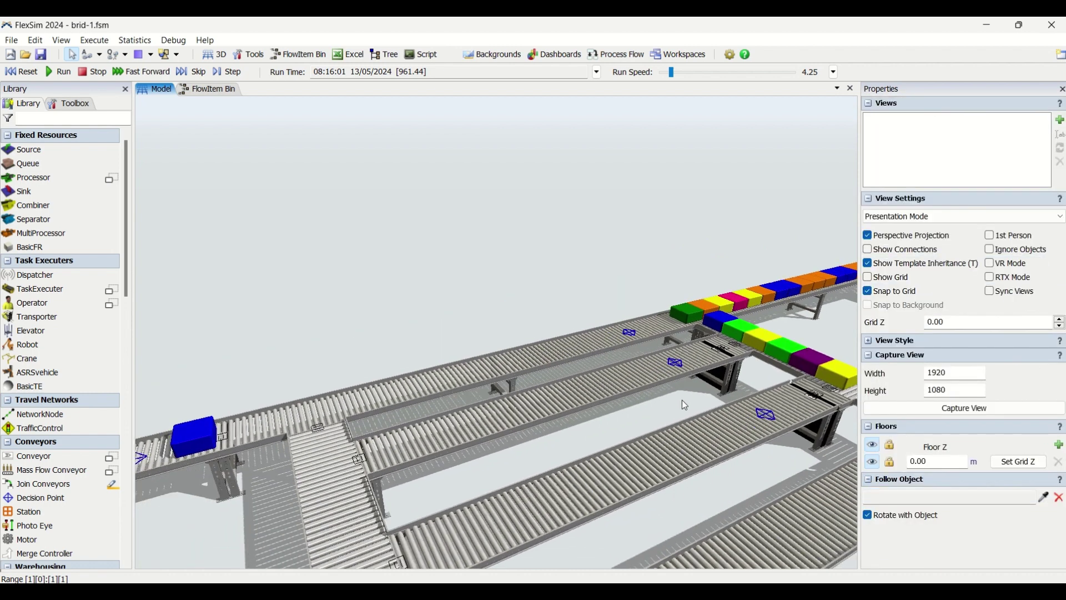
{"action": "right_click_drag", "start_coordinate": [273, 474], "coordinate": [227, 412]}
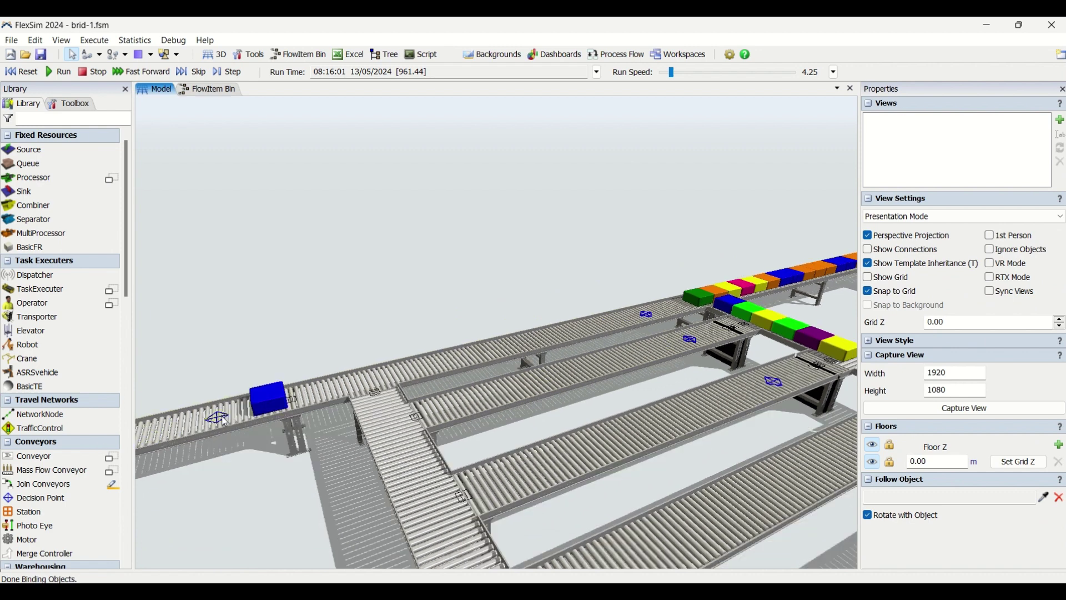
{"action": "left_click", "coordinate": [217, 417]}
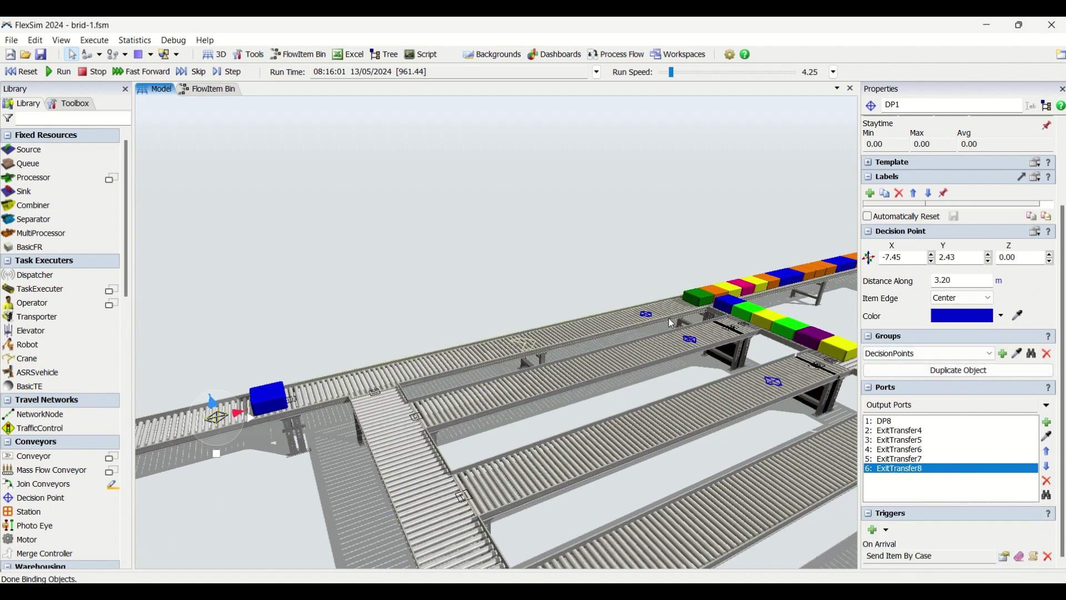
- Check the value that DP8's On Arrival Set Label action assigns to the item's destino label
{"action": "left_click", "coordinate": [647, 314]}
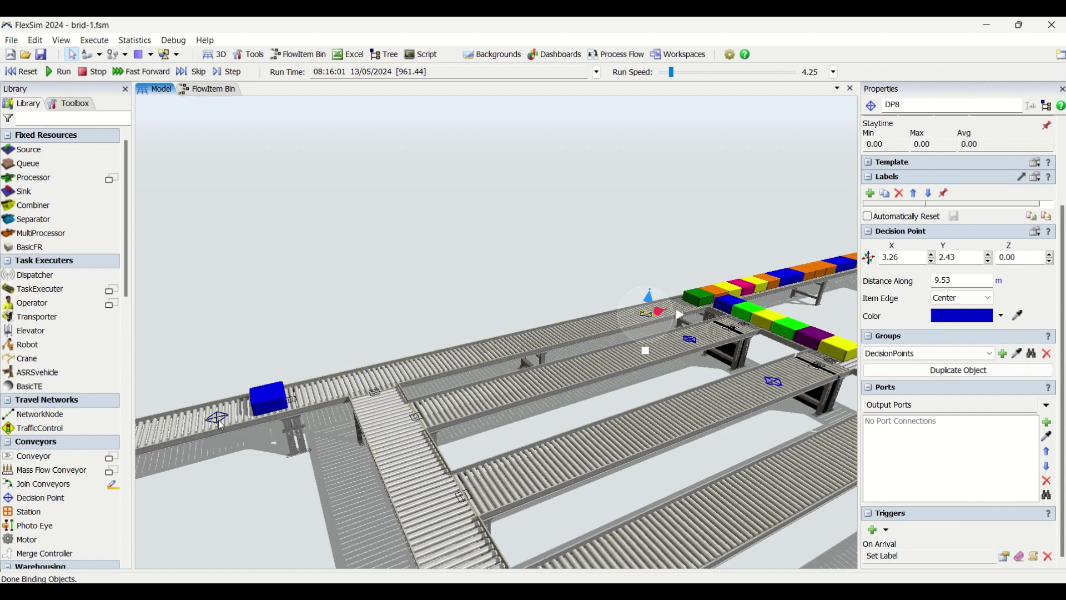
{"action": "left_click", "coordinate": [1004, 557]}
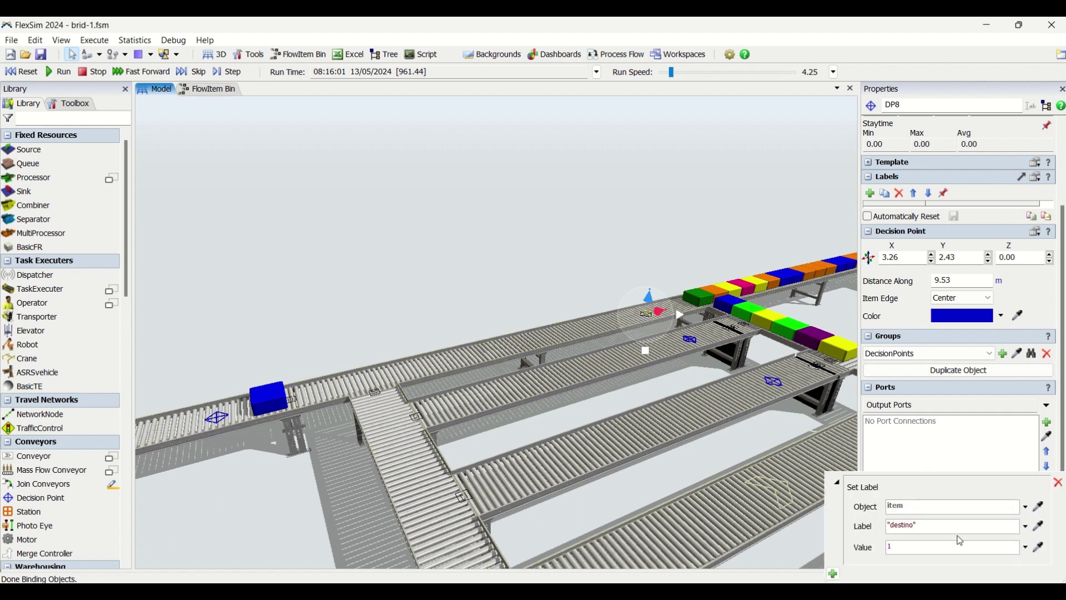
{"action": "left_click", "coordinate": [906, 550]}
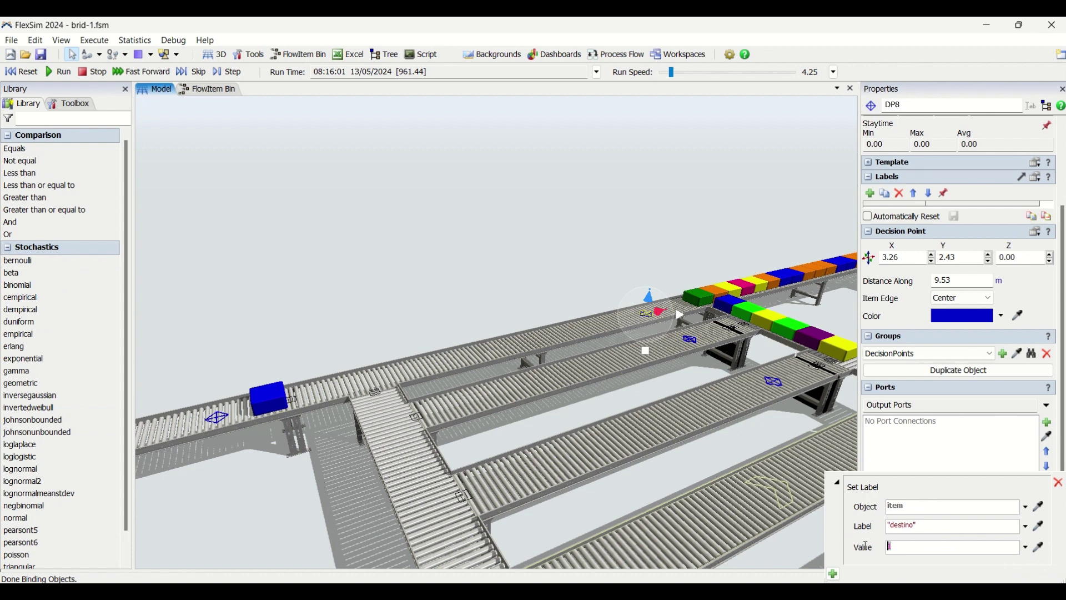
- Check the destino value assigned by DP3's On Arrival Set Label action
{"action": "left_click", "coordinate": [692, 341]}
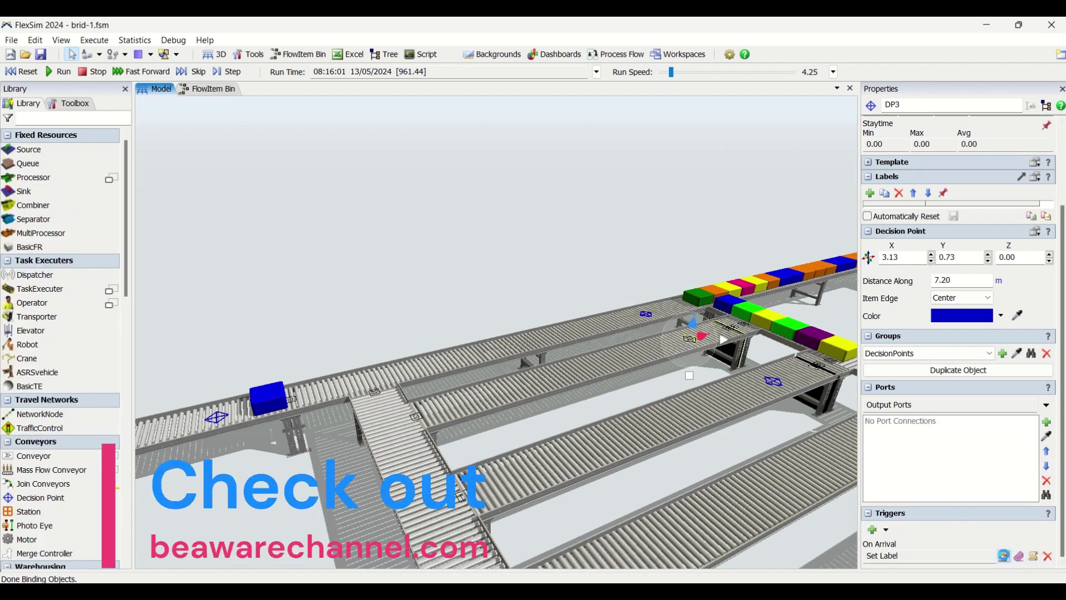
{"action": "left_click", "coordinate": [1004, 555]}
{"action": "left_click_drag", "start_coordinate": [914, 547], "coordinate": [863, 544]}
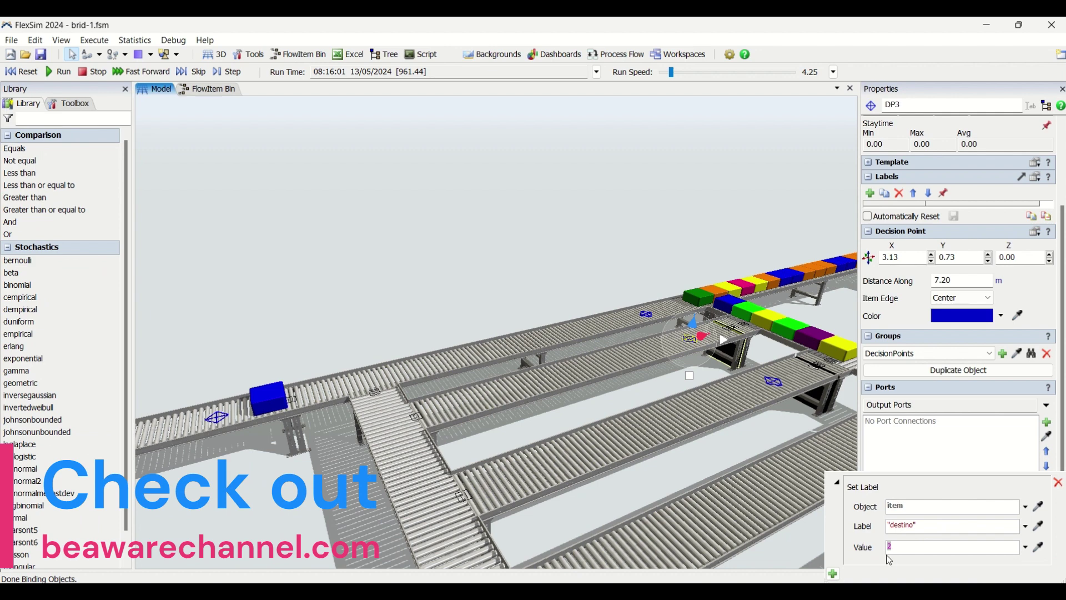
- Check the Type label of the blue box past DP1 and compare it with the cases in DP1's Send Item By Case action
{"action": "left_click", "coordinate": [268, 403]}
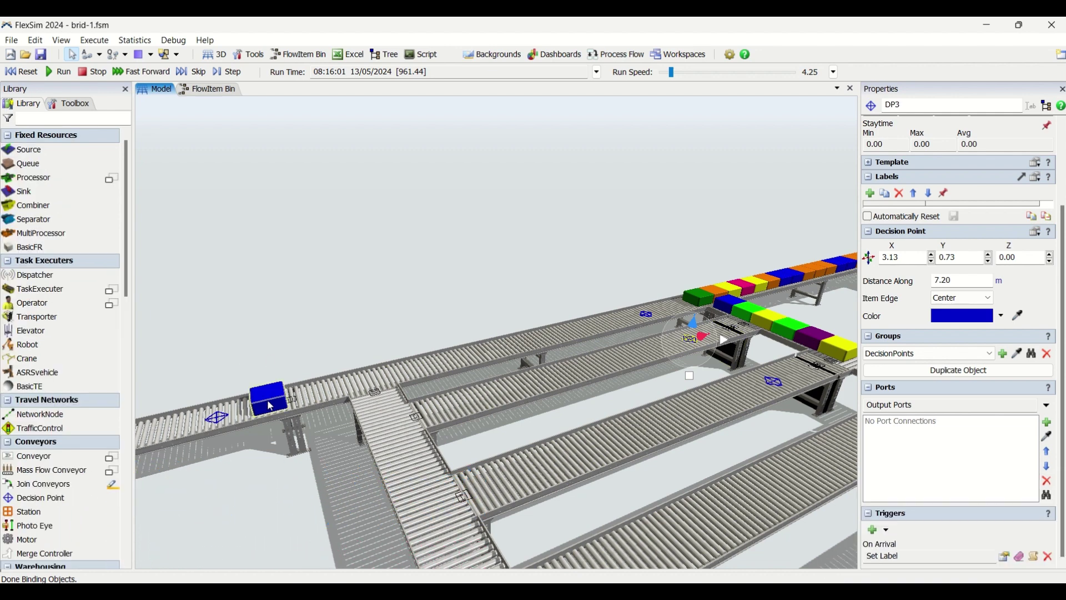
{"action": "left_click", "coordinate": [271, 407]}
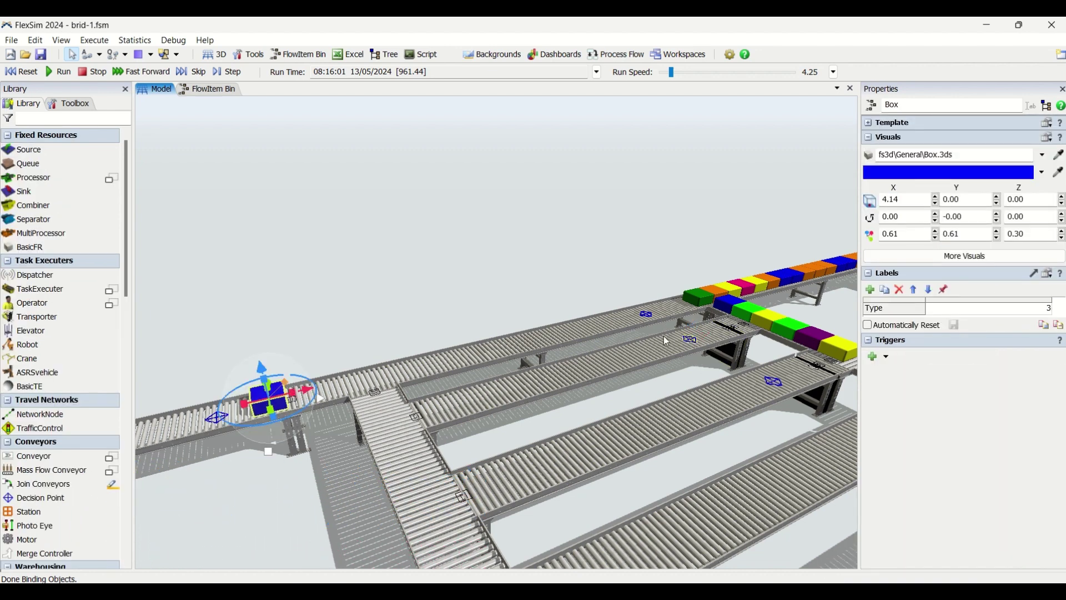
{"action": "left_click_drag", "start_coordinate": [217, 514], "coordinate": [273, 484]}
{"action": "scroll", "coordinate": [273, 484], "scroll_direction": "down", "scroll_amount": 2}
{"action": "right_click_drag", "start_coordinate": [273, 484], "coordinate": [331, 508]}
{"action": "left_click_drag", "start_coordinate": [331, 508], "coordinate": [318, 468]}
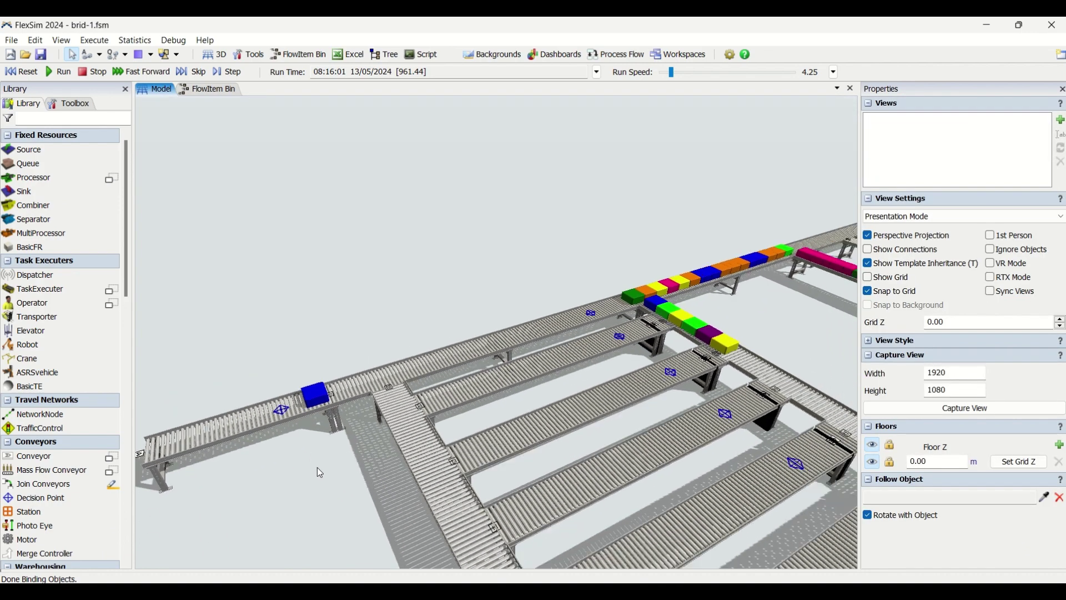
{"action": "left_click", "coordinate": [283, 411]}
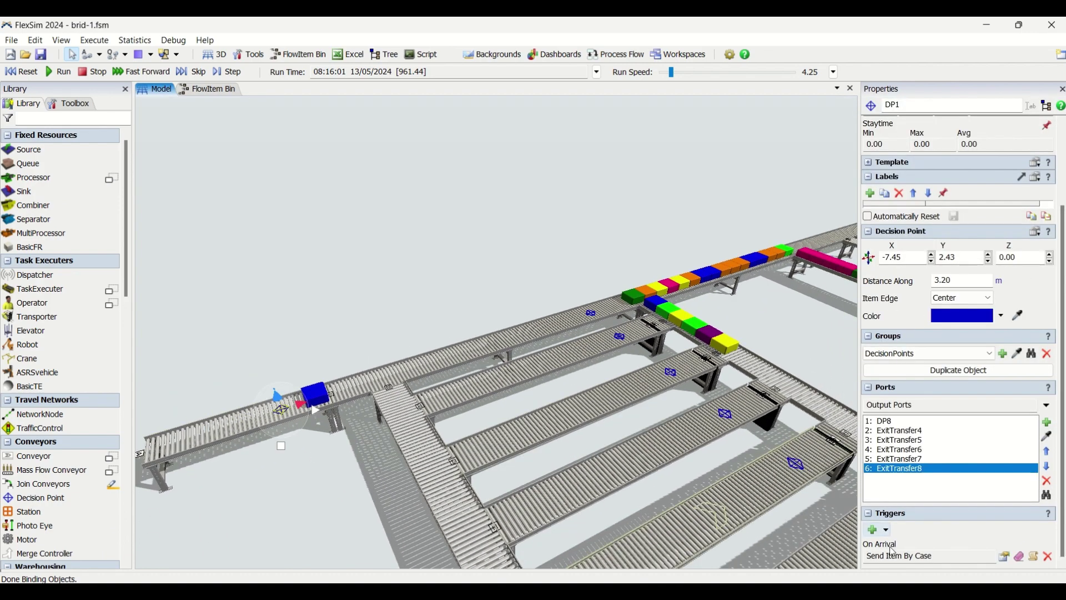
{"action": "left_click", "coordinate": [1005, 558]}
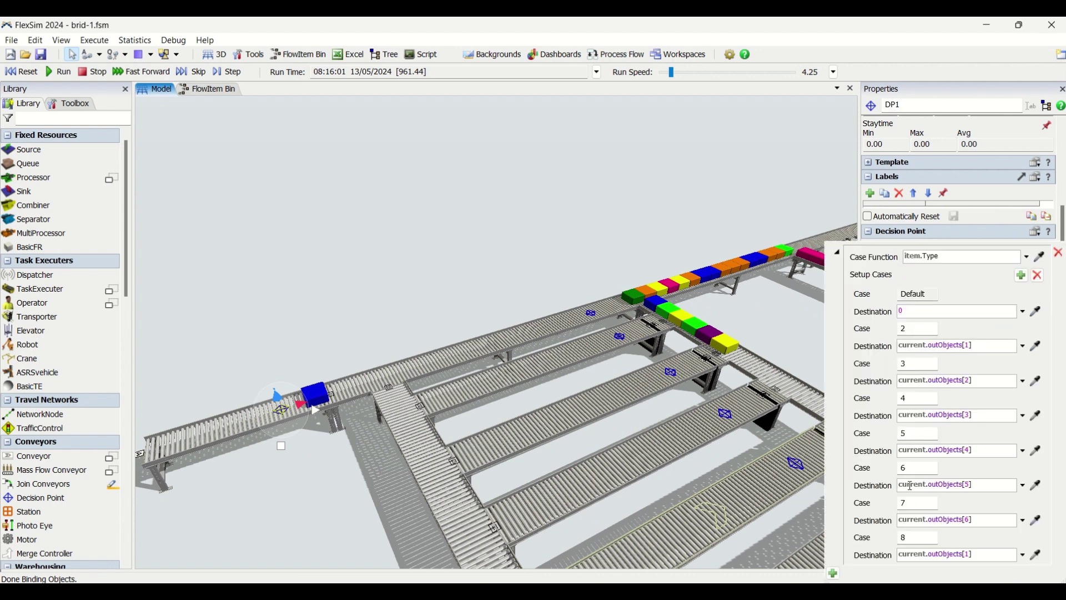
{"action": "left_click", "coordinate": [214, 453]}
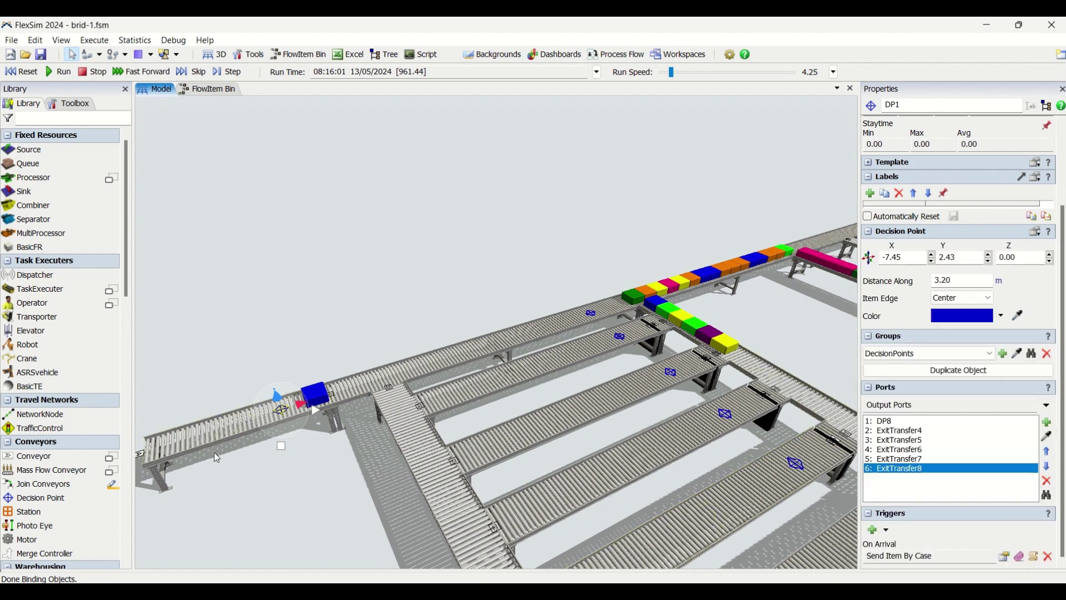
- Reopen DP1's On Arrival action and view the list of actions that can be added to it
{"action": "left_click", "coordinate": [284, 412]}
{"action": "left_click", "coordinate": [1005, 558]}
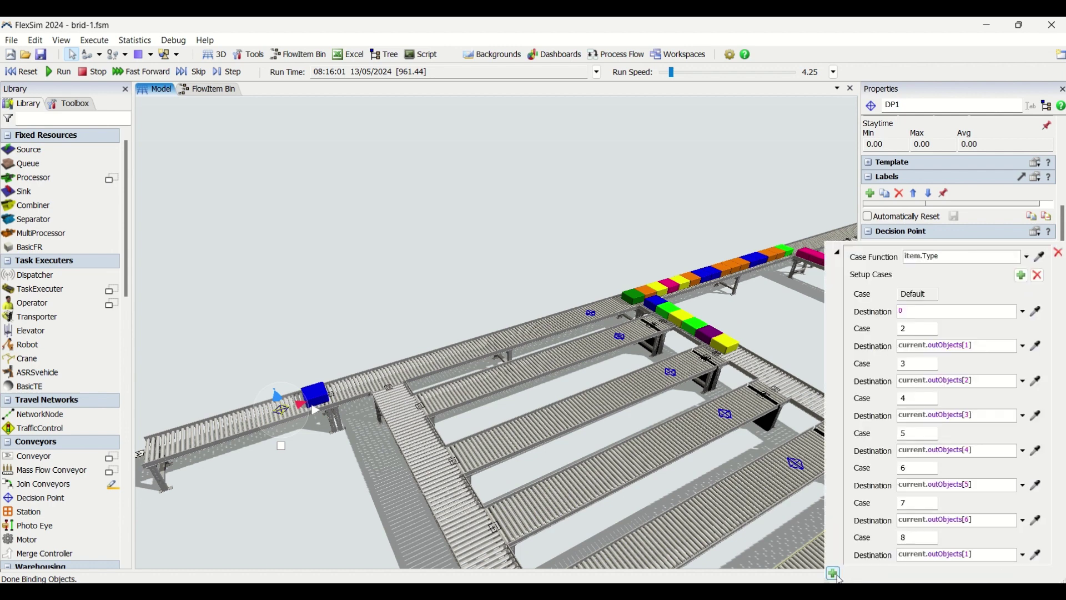
{"action": "left_click", "coordinate": [836, 575]}
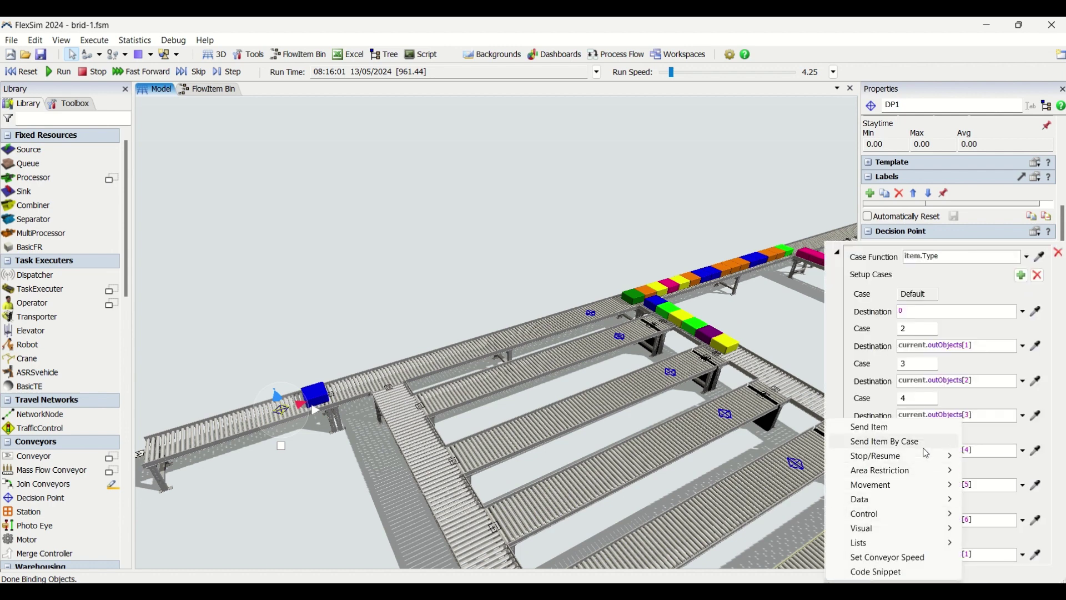
{"action": "left_click", "coordinate": [966, 280]}
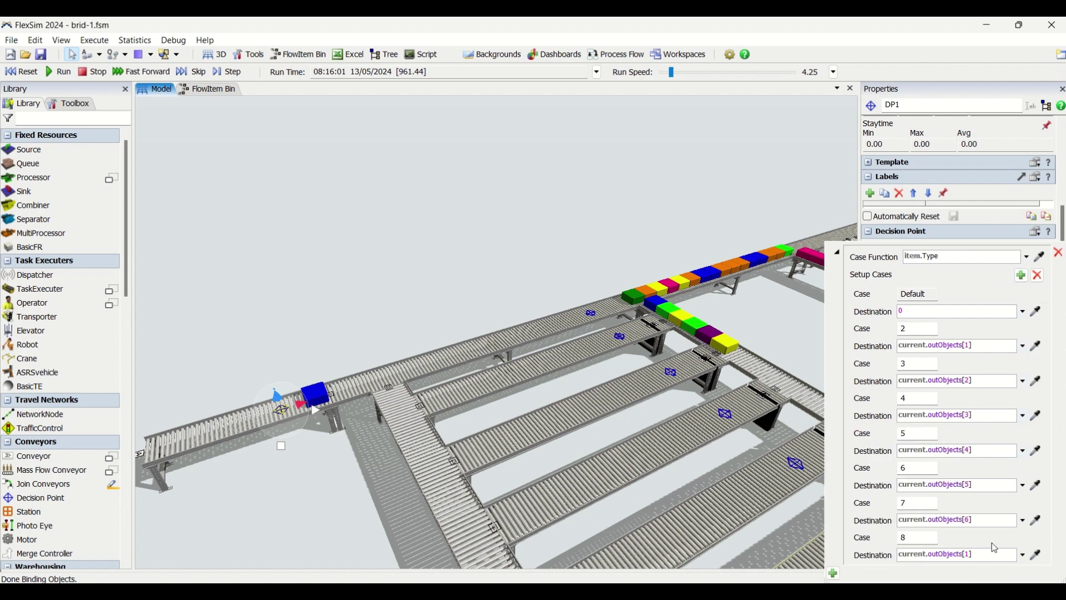
- Reset the simulation and inspect the cross conveyor that collects the parallel lanes
{"action": "left_click_drag", "start_coordinate": [340, 491], "coordinate": [298, 417]}
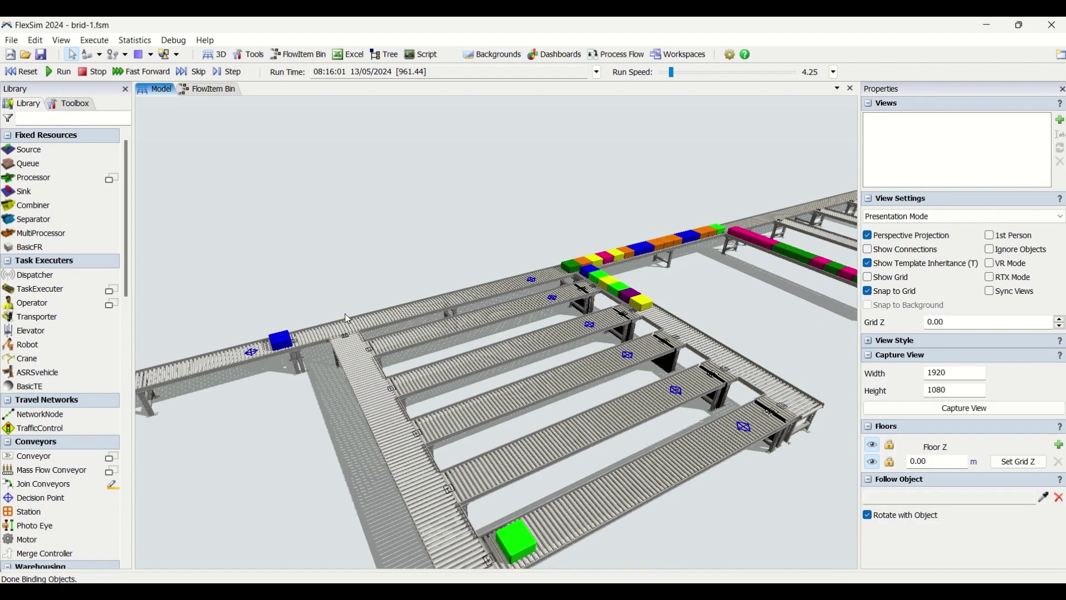
{"action": "scroll", "coordinate": [344, 313], "scroll_direction": "up", "scroll_amount": 3}
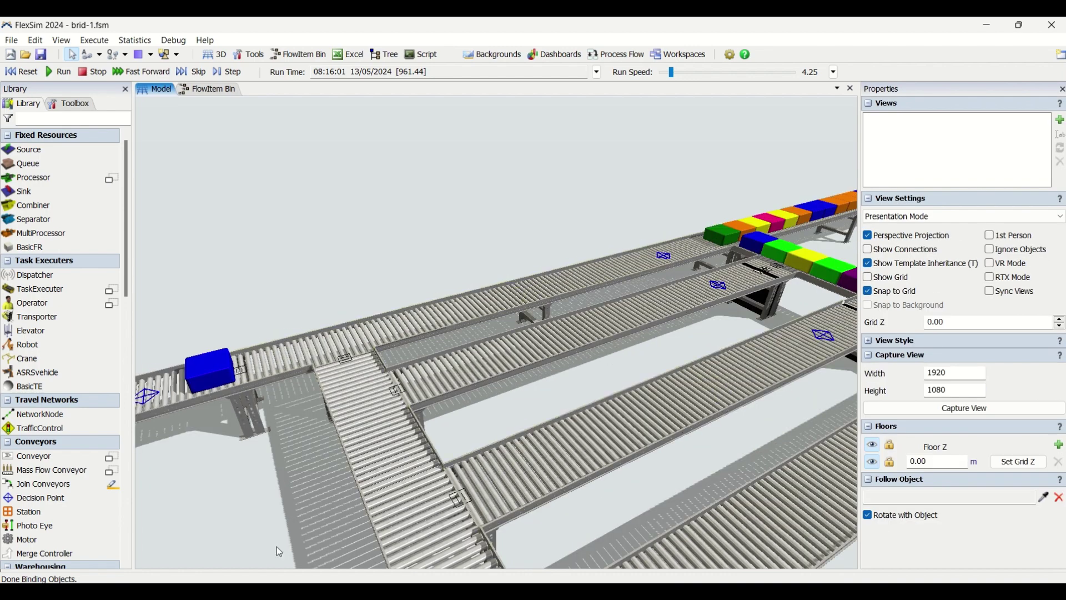
{"action": "left_click_drag", "start_coordinate": [277, 546], "coordinate": [240, 458]}
{"action": "scroll", "coordinate": [240, 457], "scroll_direction": "down", "scroll_amount": 4}
{"action": "scroll", "coordinate": [624, 528], "scroll_direction": "up", "scroll_amount": 5}
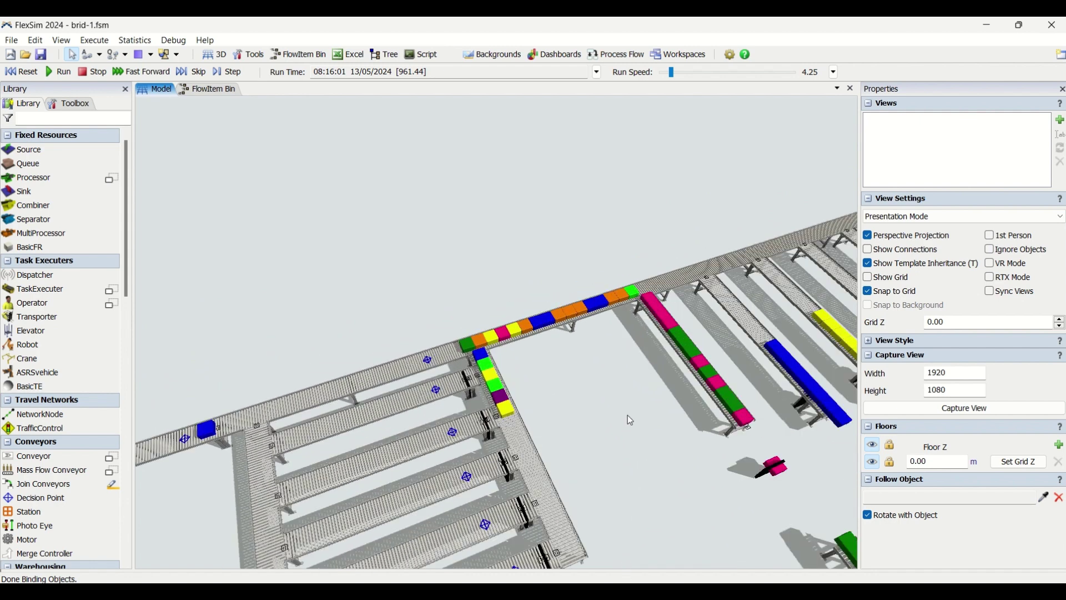
{"action": "left_click_drag", "start_coordinate": [630, 420], "coordinate": [496, 462]}
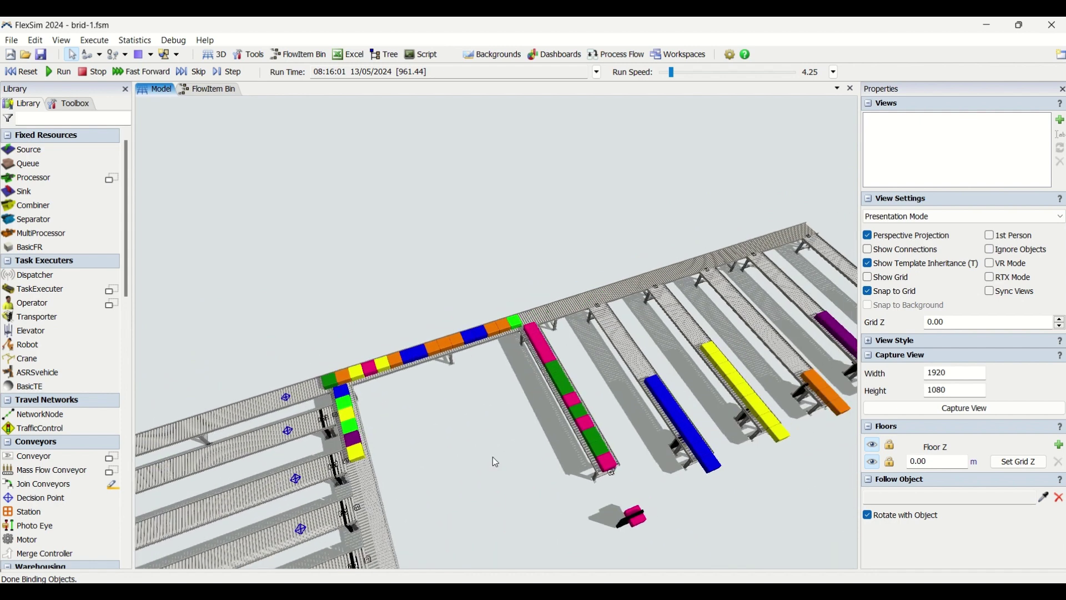
{"action": "left_click", "coordinate": [31, 76]}
{"action": "left_click_drag", "start_coordinate": [460, 471], "coordinate": [506, 312]}
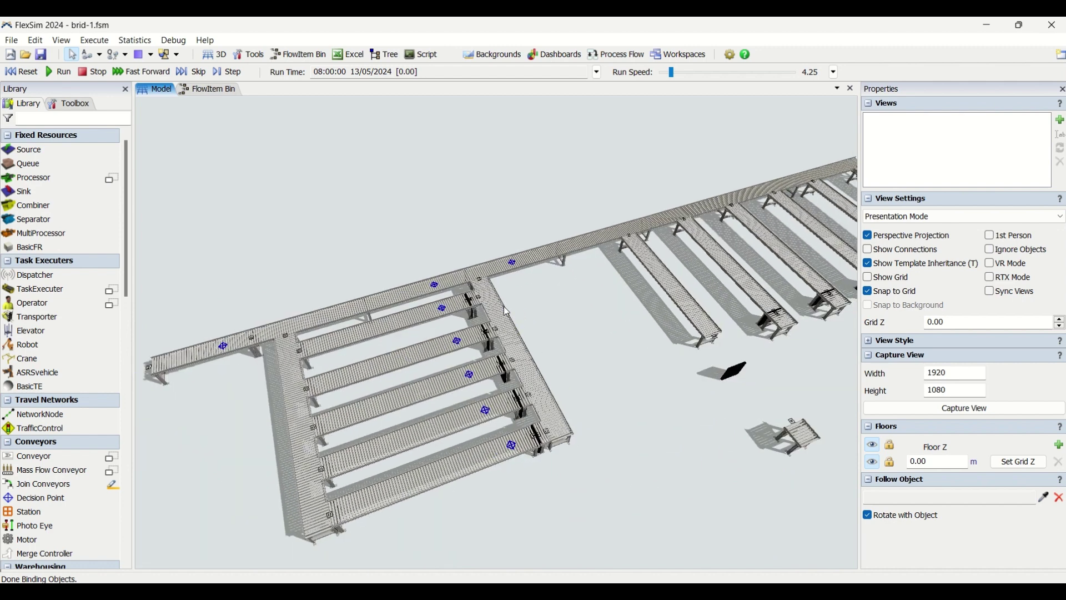
{"action": "left_click", "coordinate": [487, 300]}
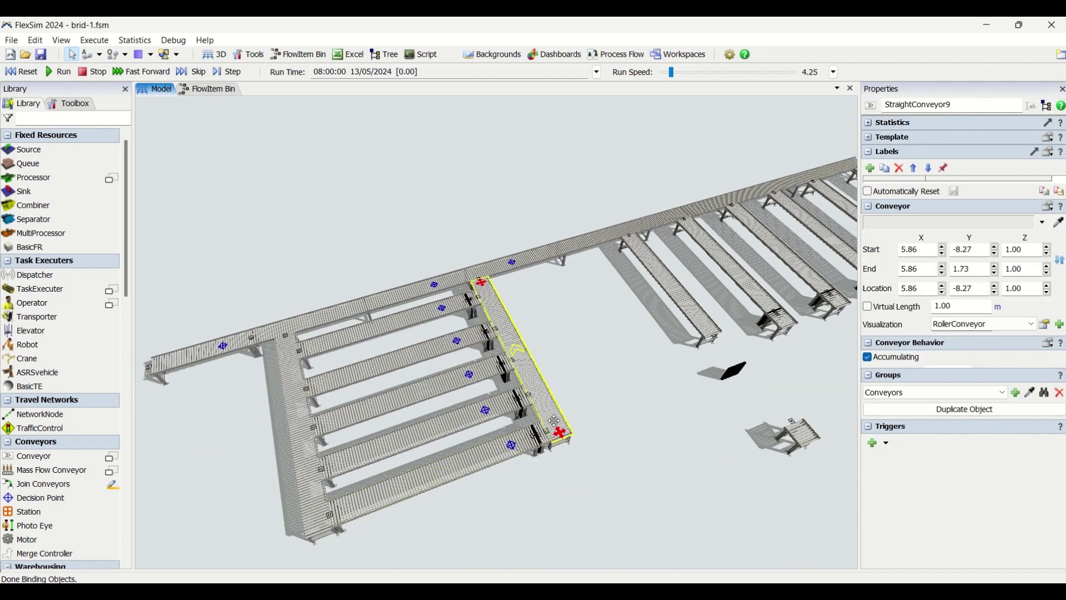
- Review the output ports and Send Item By Case cases of DP9, the decision point after the cross conveyor
{"action": "left_click_drag", "start_coordinate": [582, 315], "coordinate": [612, 390]}
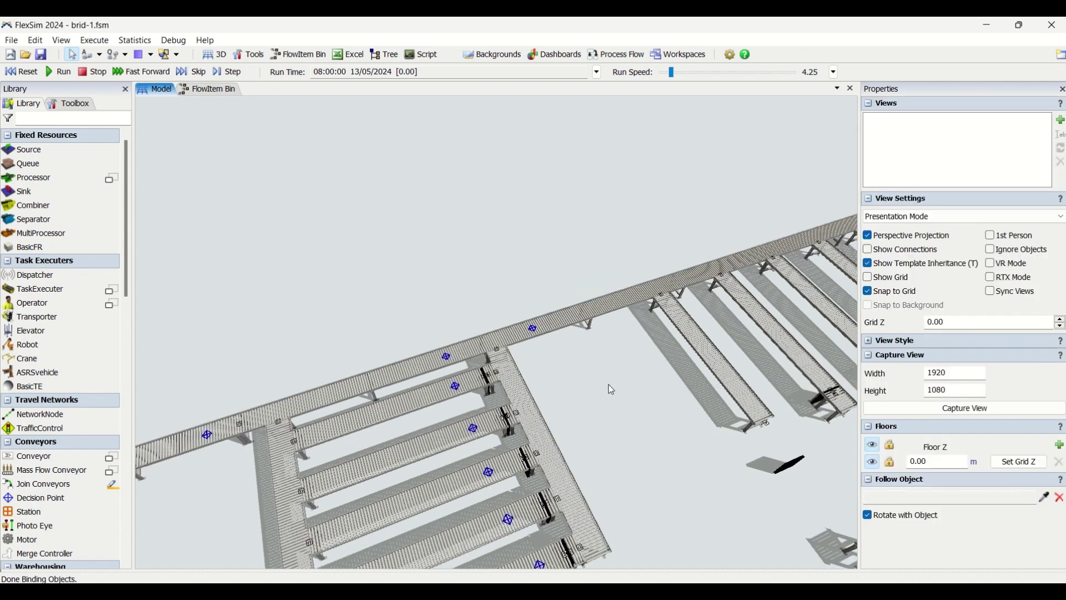
{"action": "left_click", "coordinate": [532, 326]}
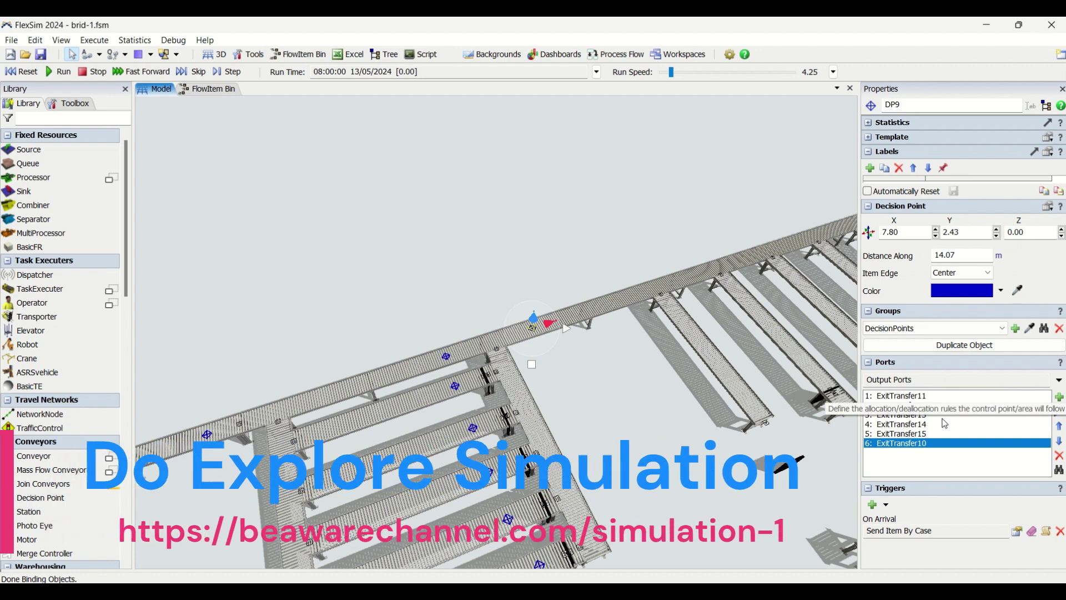
{"action": "left_click", "coordinate": [1020, 534]}
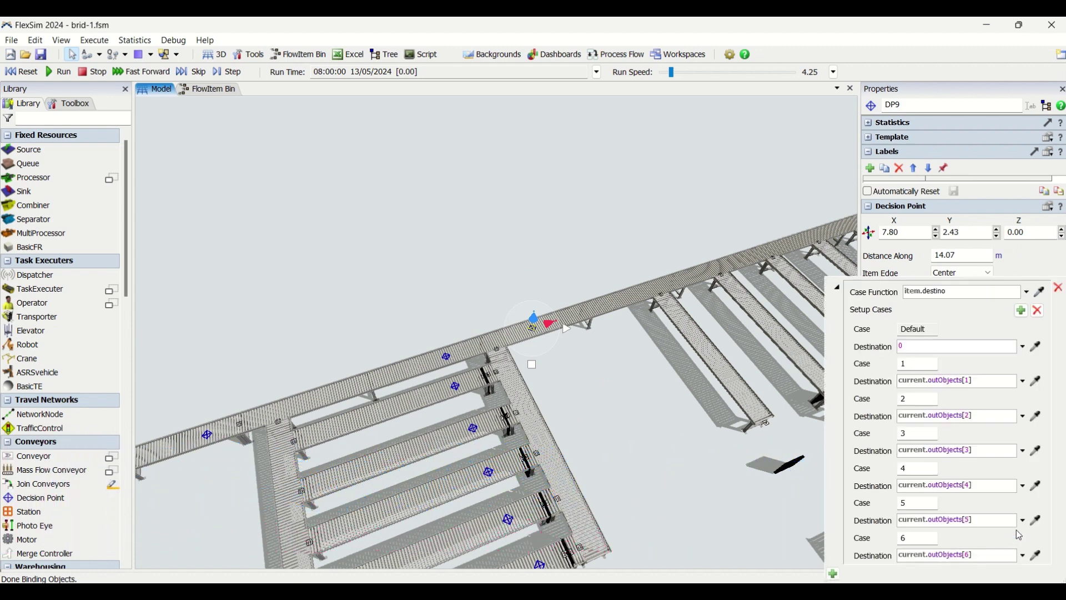
- Run the simulation and check the case function used by DP9's Send Item By Case action
{"action": "left_click", "coordinate": [59, 72]}
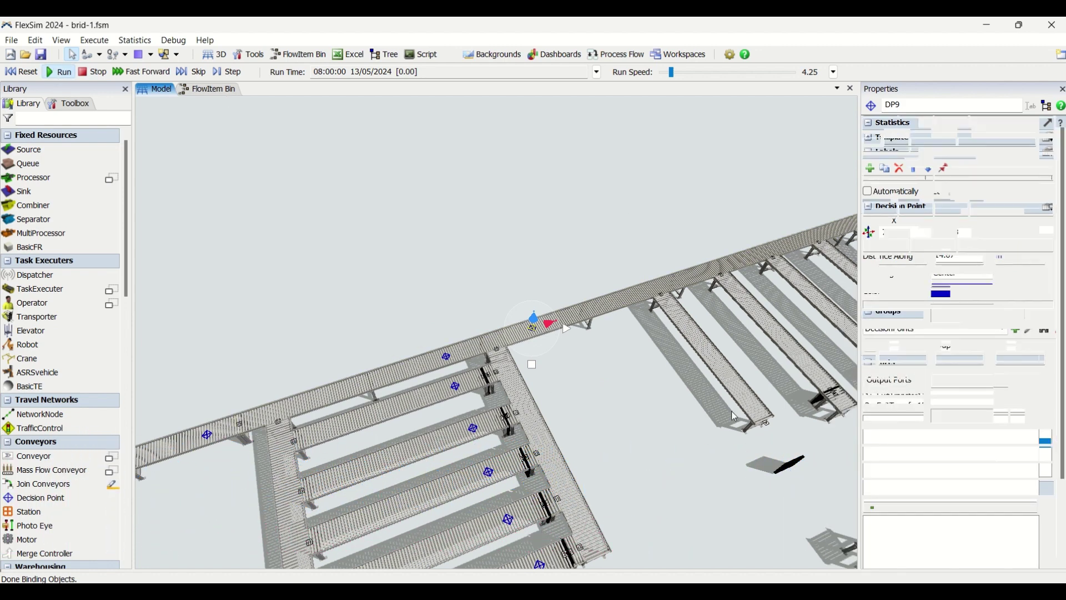
{"action": "left_click", "coordinate": [540, 342]}
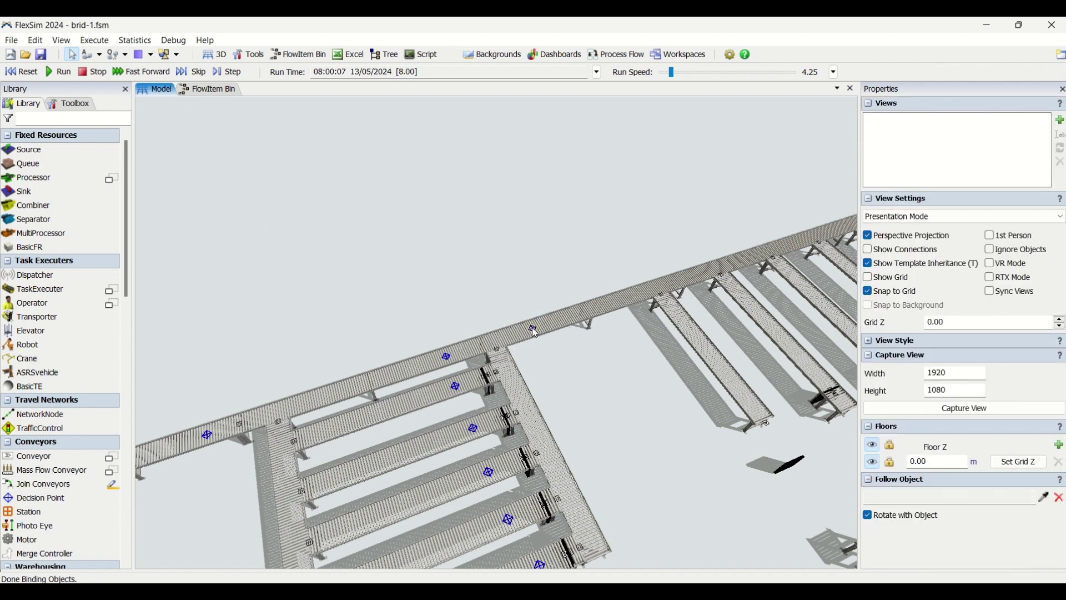
{"action": "left_click", "coordinate": [534, 332]}
{"action": "scroll", "coordinate": [1064, 481], "scroll_direction": "down", "scroll_amount": 3}
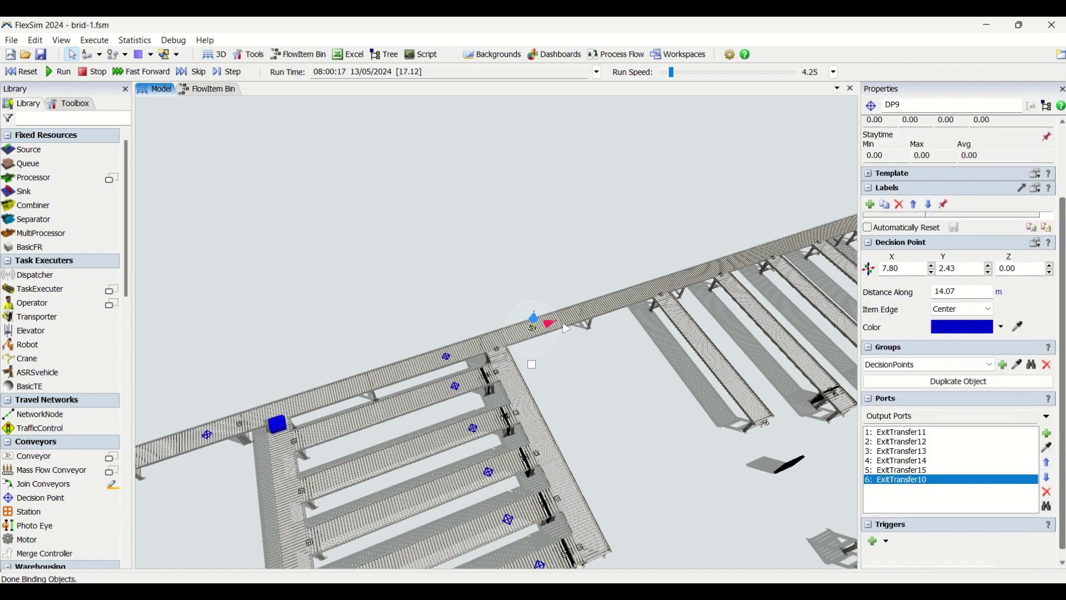
{"action": "left_click", "coordinate": [1034, 556]}
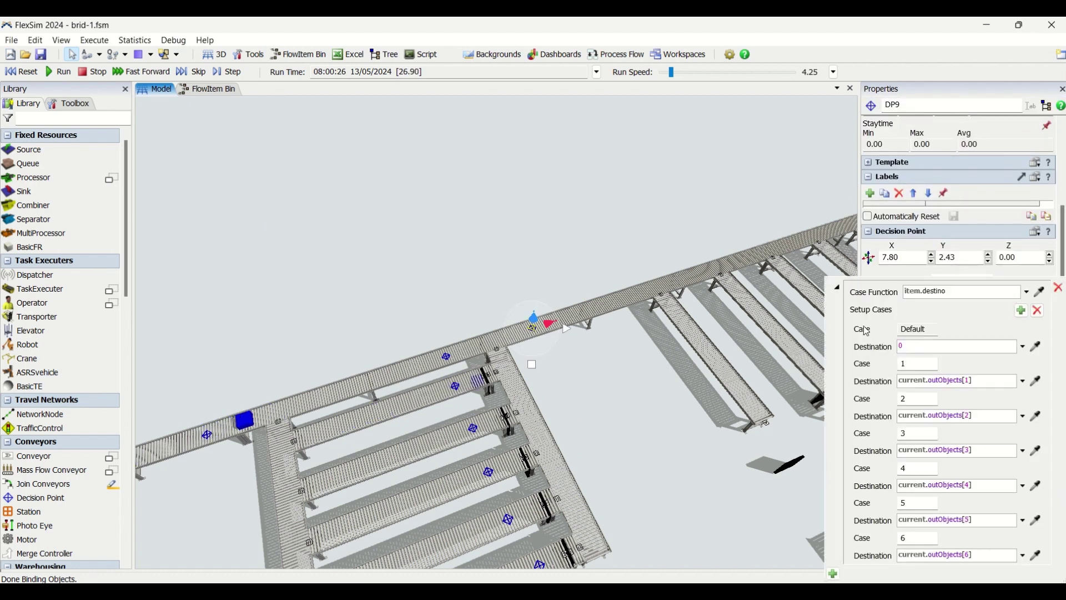
{"action": "left_click", "coordinate": [967, 294]}
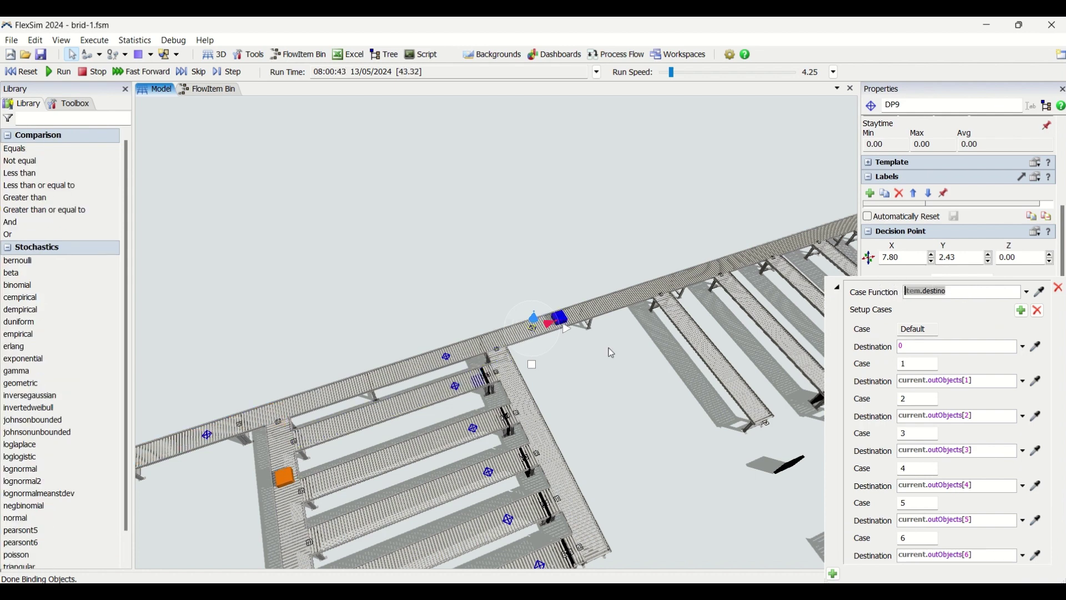
- Review the Set Label action for destino in DP3's On Arrival trigger, and select DP4 on the neighbouring lane
{"action": "left_click", "coordinate": [457, 384]}
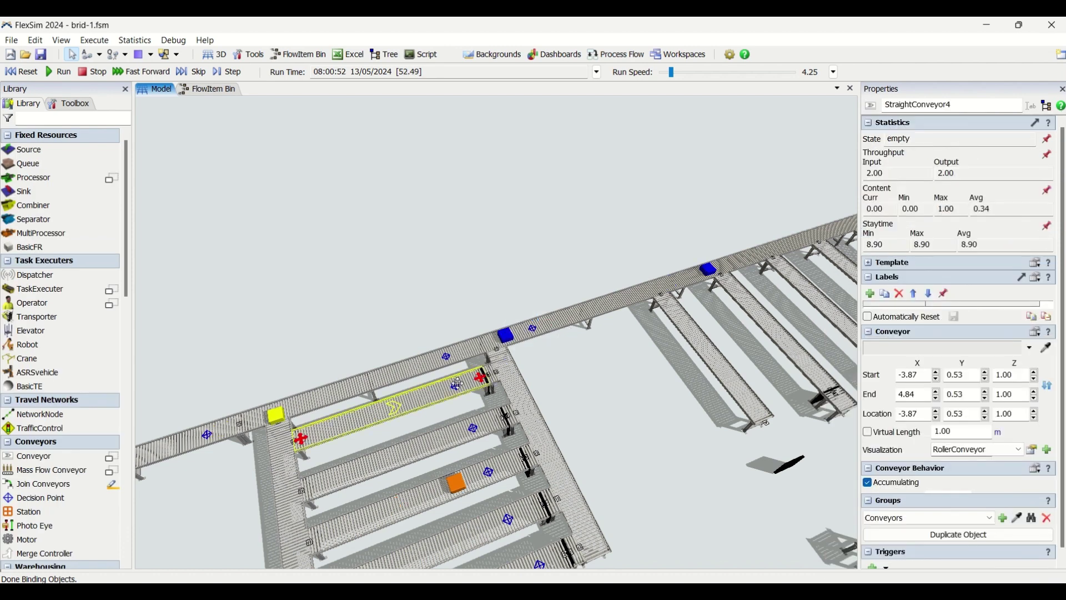
{"action": "left_click", "coordinate": [586, 395]}
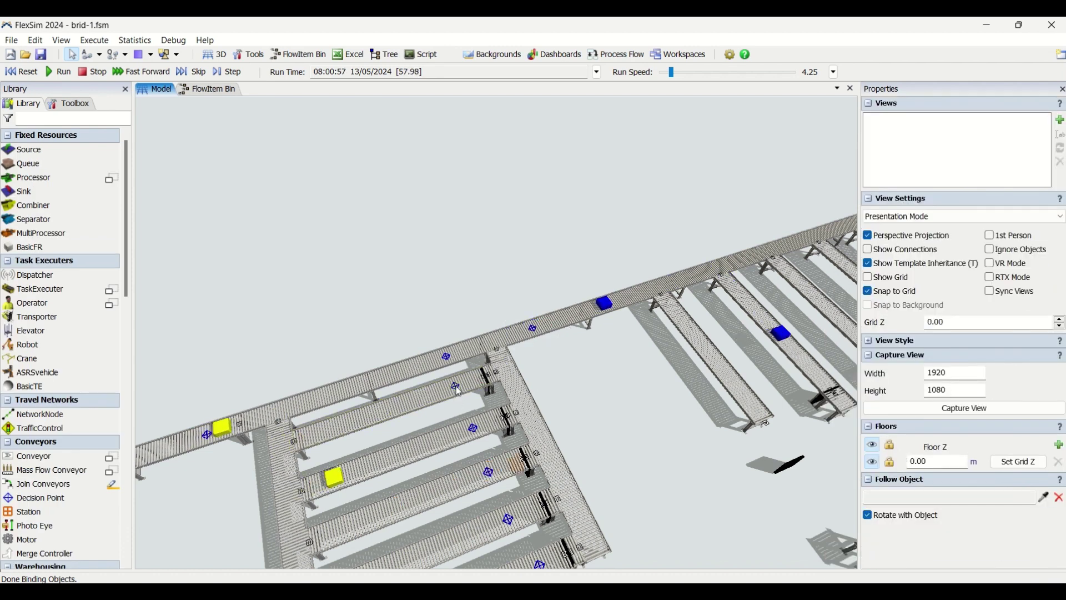
{"action": "left_click", "coordinate": [457, 387]}
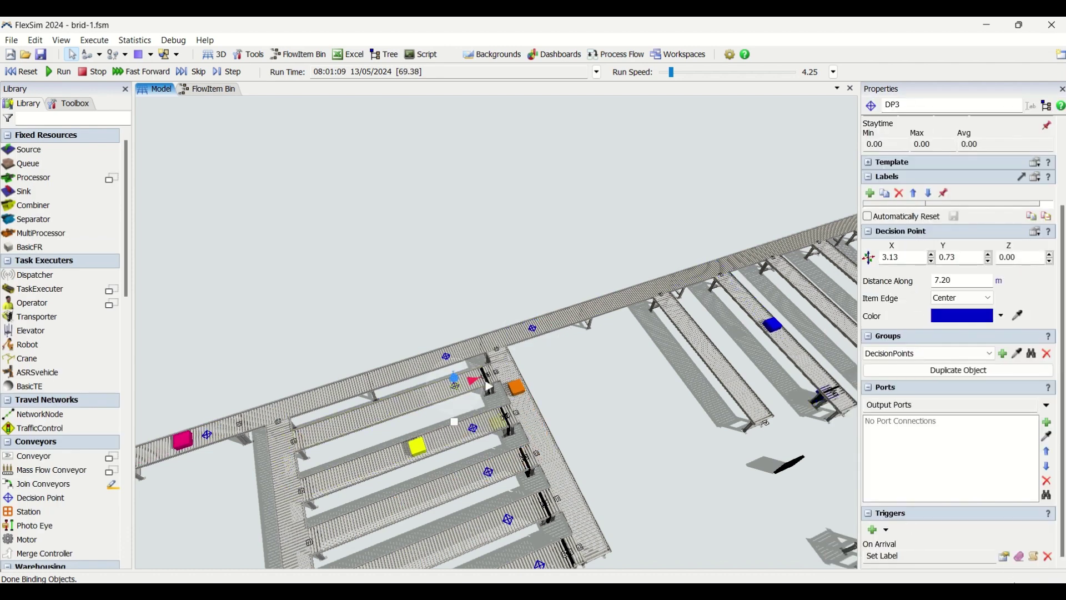
{"action": "left_click", "coordinate": [1004, 557]}
{"action": "left_click", "coordinate": [921, 525]}
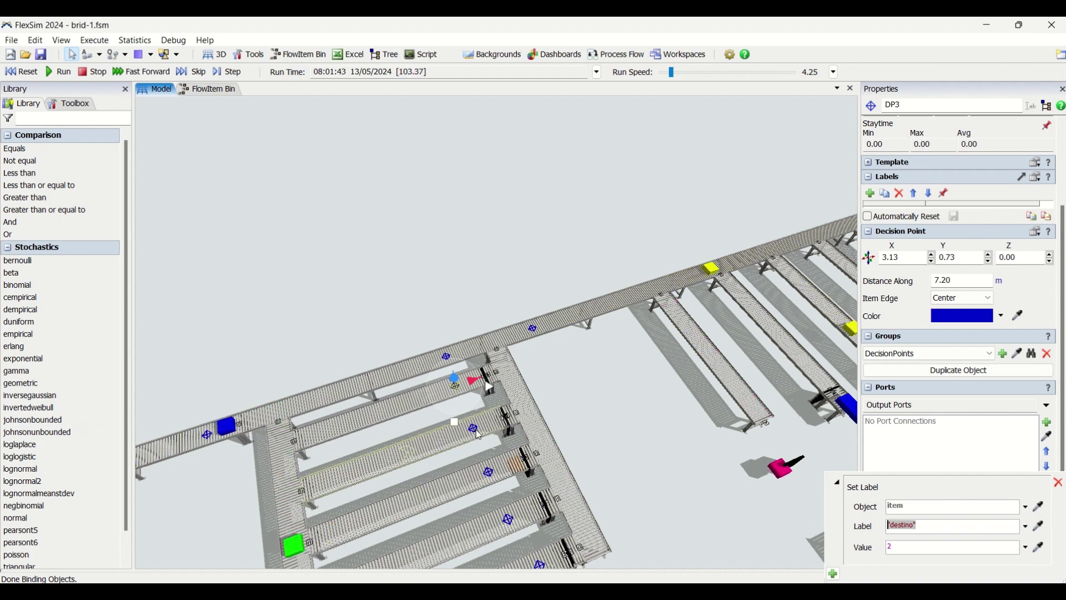
{"action": "left_click", "coordinate": [942, 533]}
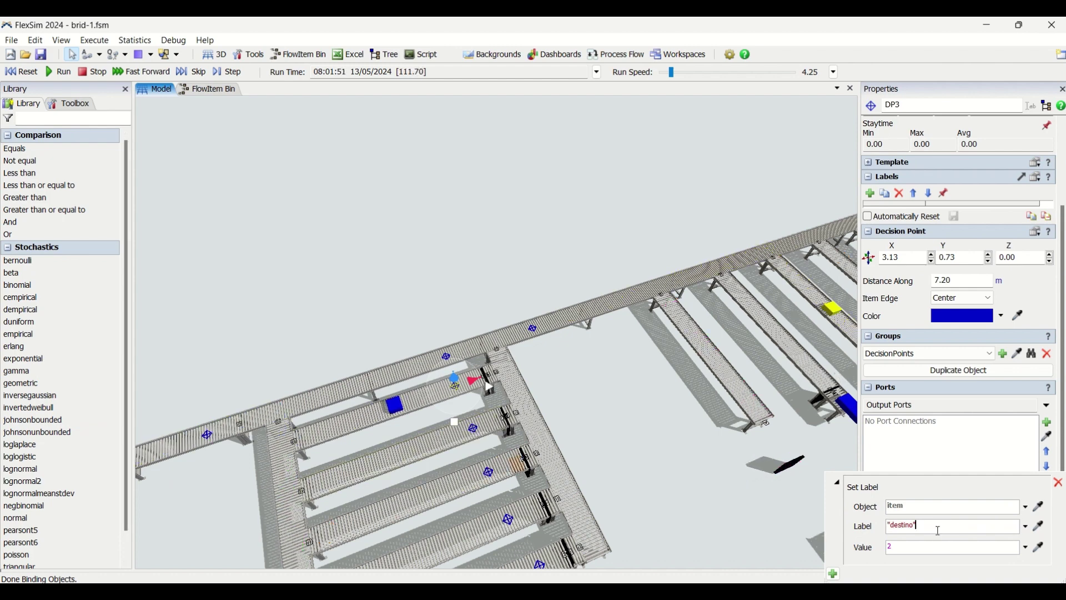
{"action": "double_click", "coordinate": [904, 526]}
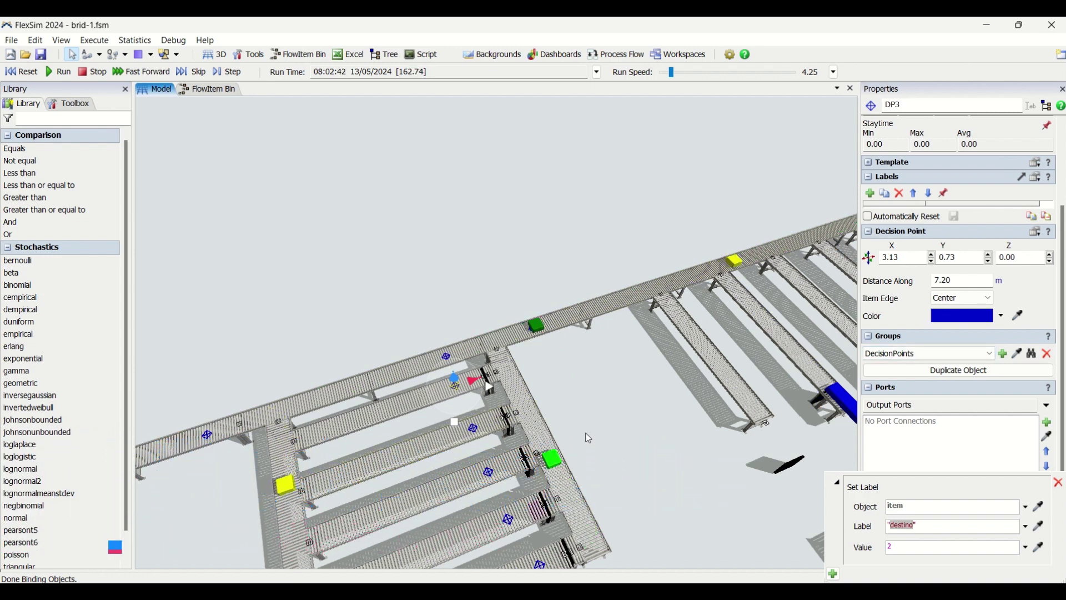
{"action": "left_click", "coordinate": [614, 428]}
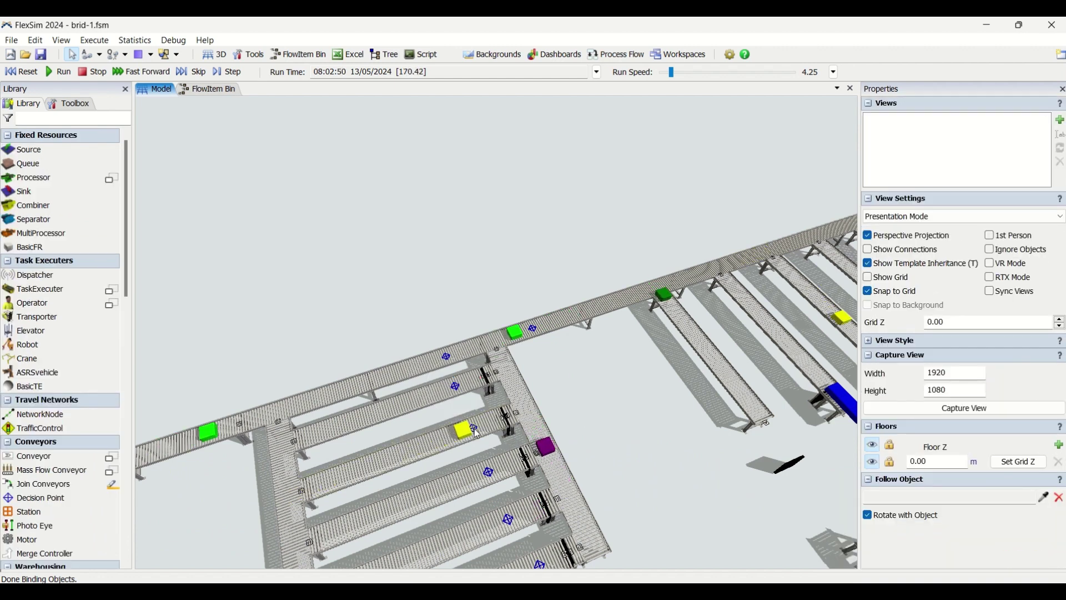
{"action": "left_click", "coordinate": [476, 431]}
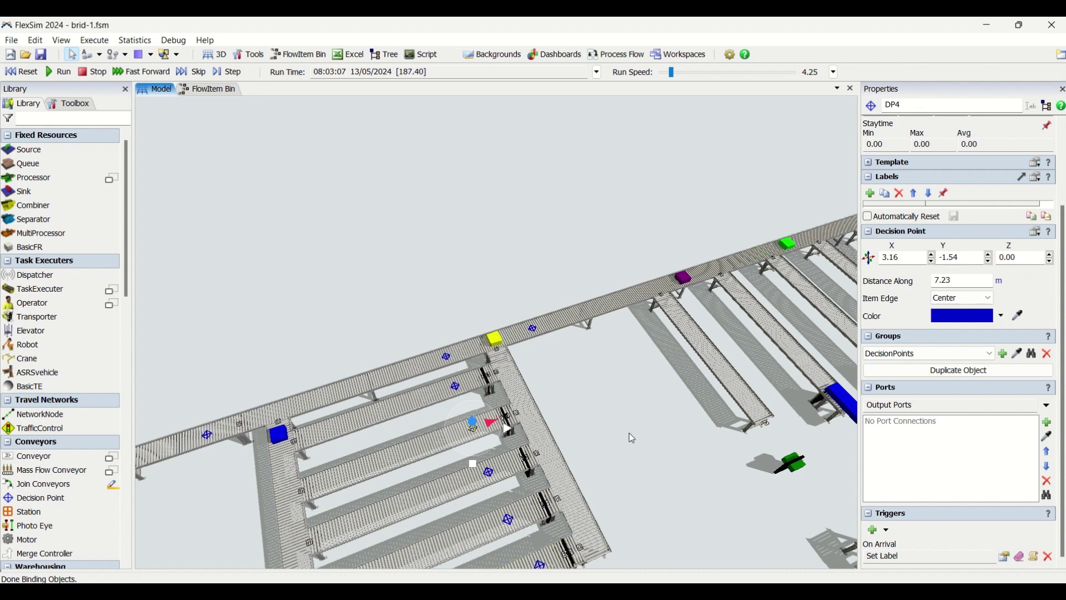
- Reopen DP9's Send Item By Case action and compare its item.destino case function with the listed cases
{"action": "left_click_drag", "start_coordinate": [629, 432], "coordinate": [551, 499]}
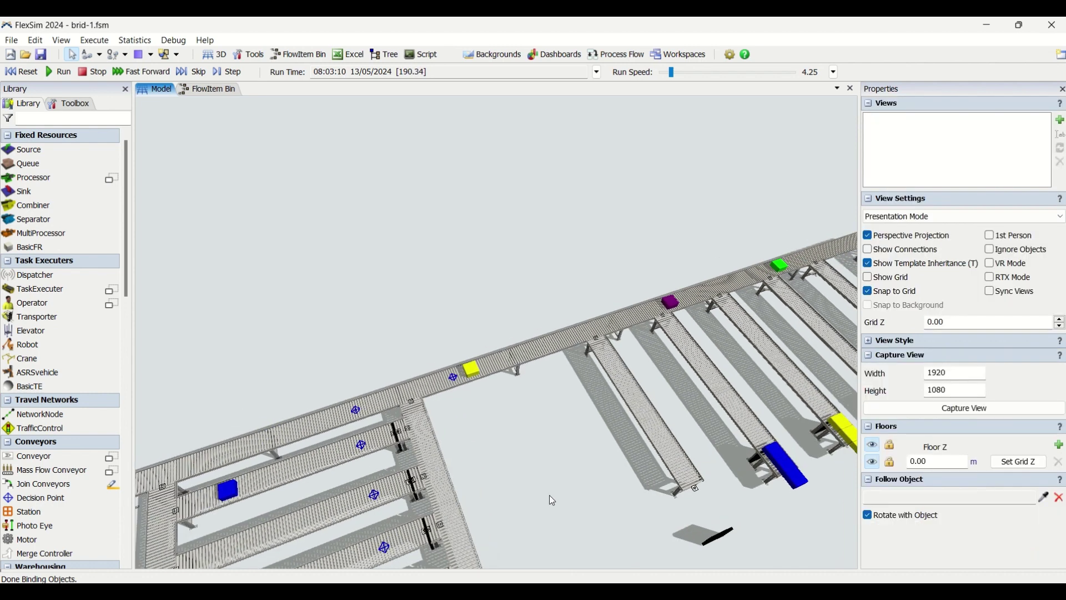
{"action": "left_click", "coordinate": [454, 380]}
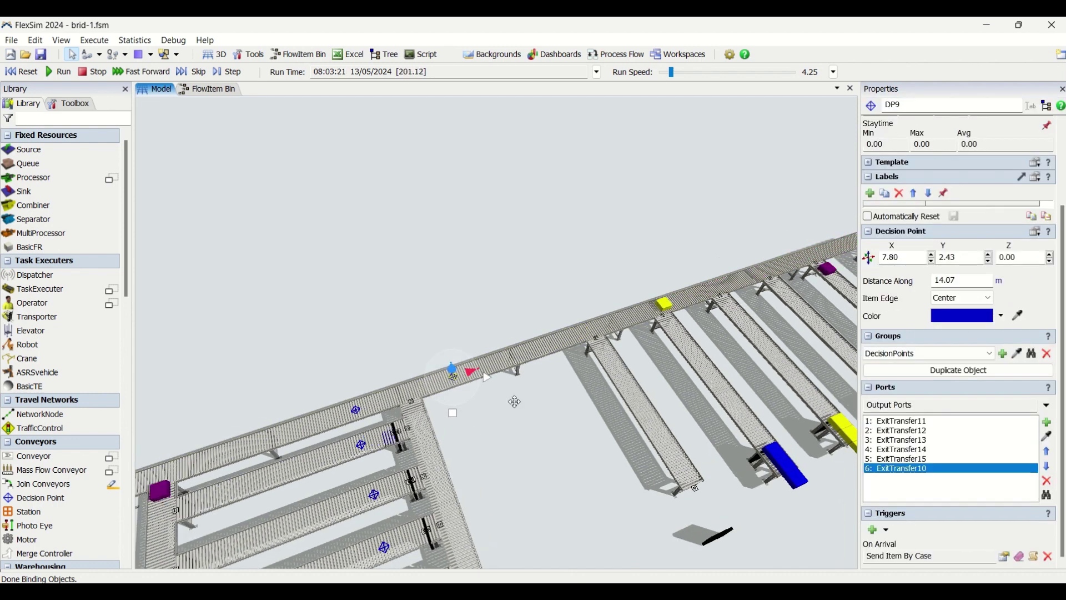
{"action": "left_click", "coordinate": [1006, 558]}
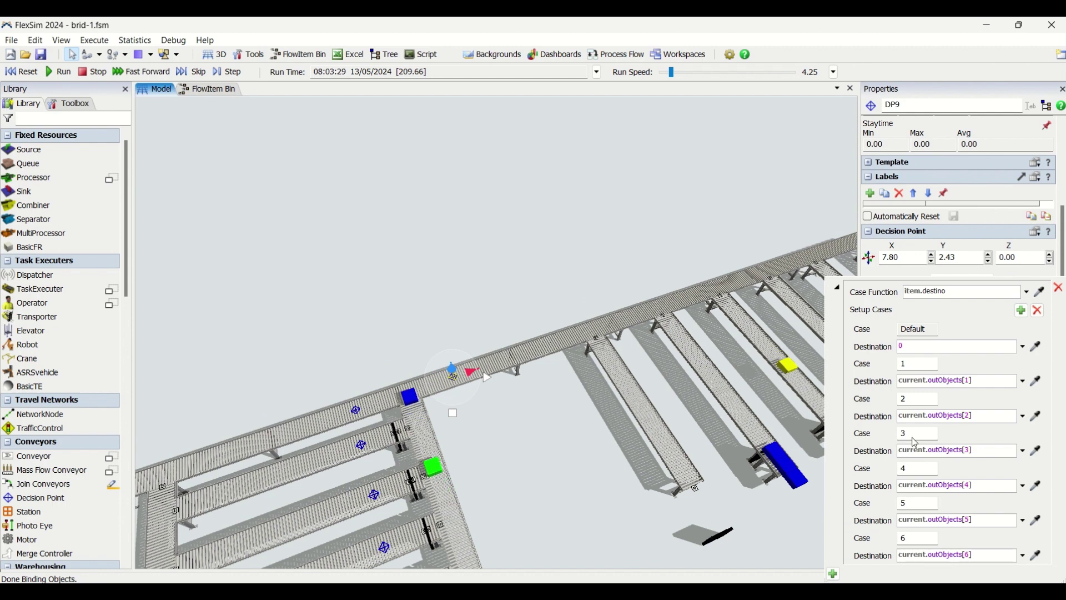
{"action": "left_click", "coordinate": [953, 290]}
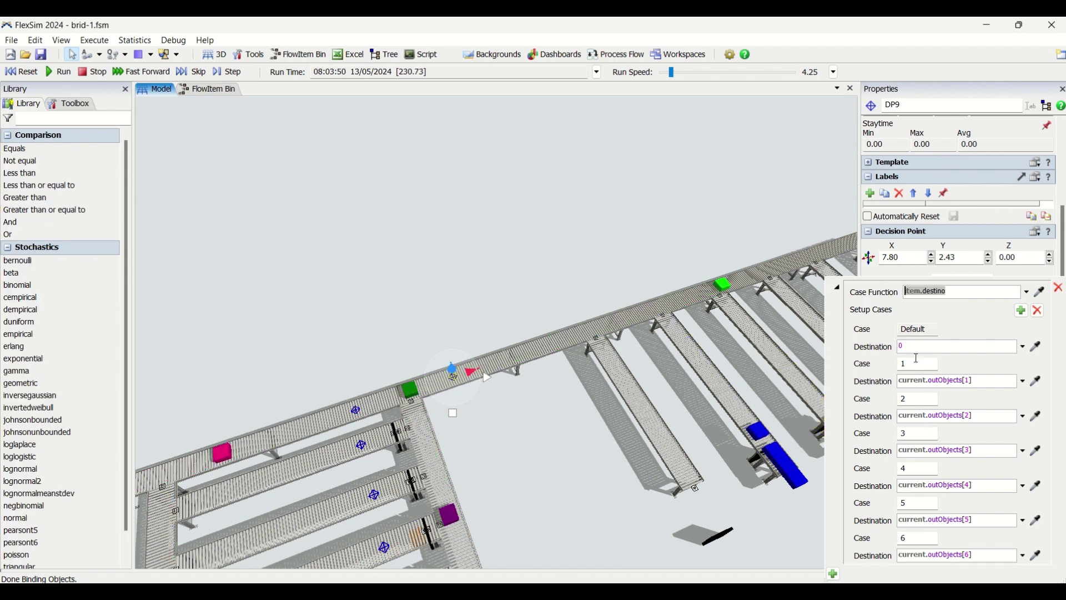
{"action": "left_click", "coordinate": [547, 433]}
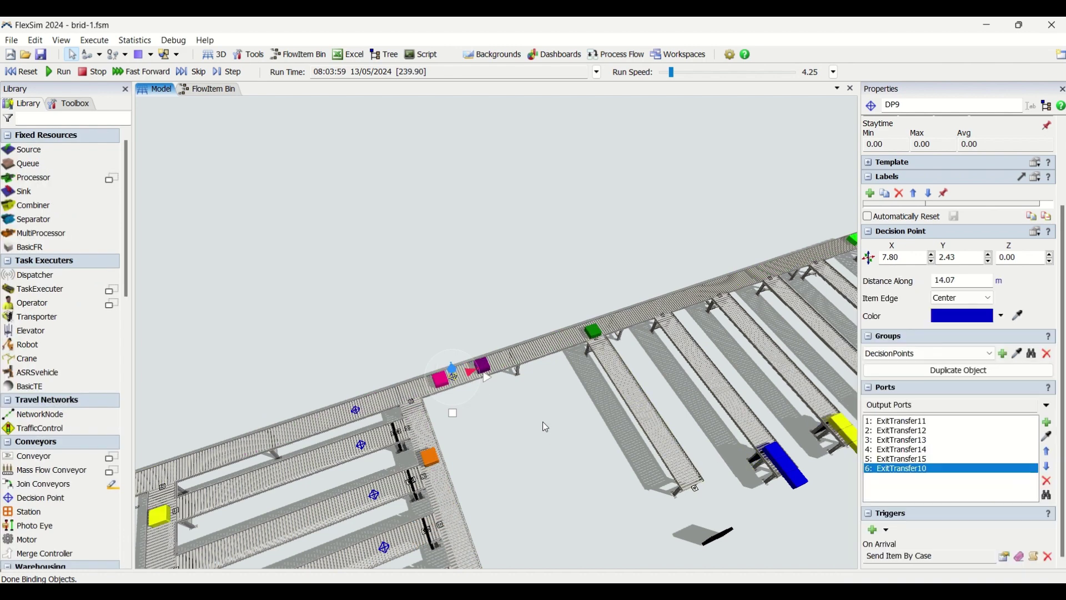
- Locate ExitTransfer11, the first output port connection of DP9, and examine the end of its exit lane
{"action": "left_click", "coordinate": [455, 379]}
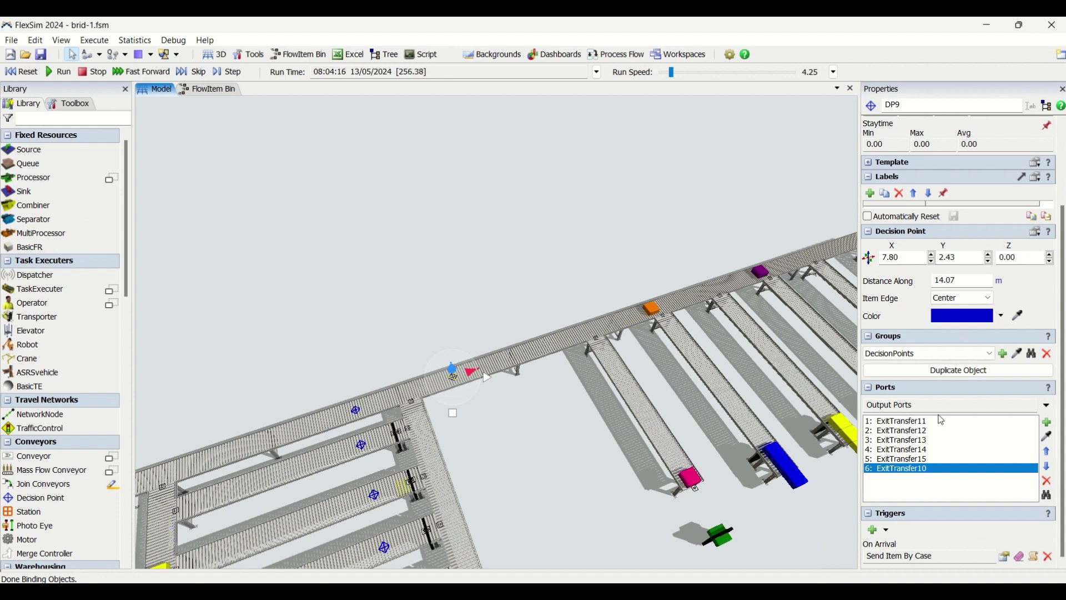
{"action": "left_click", "coordinate": [1052, 497]}
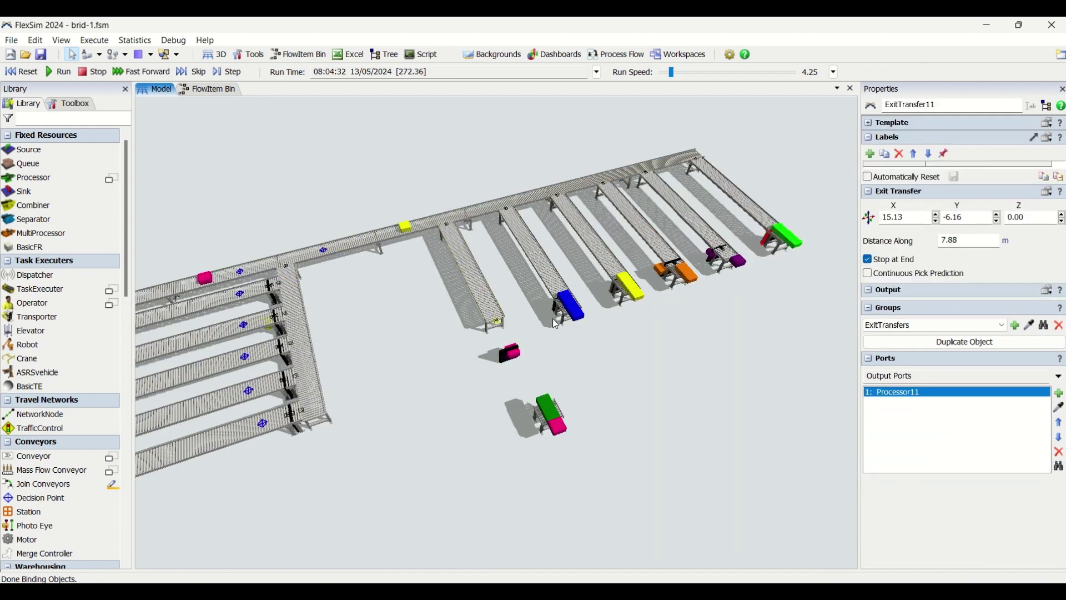
{"action": "scroll", "coordinate": [557, 324], "scroll_direction": "up", "scroll_amount": 5}
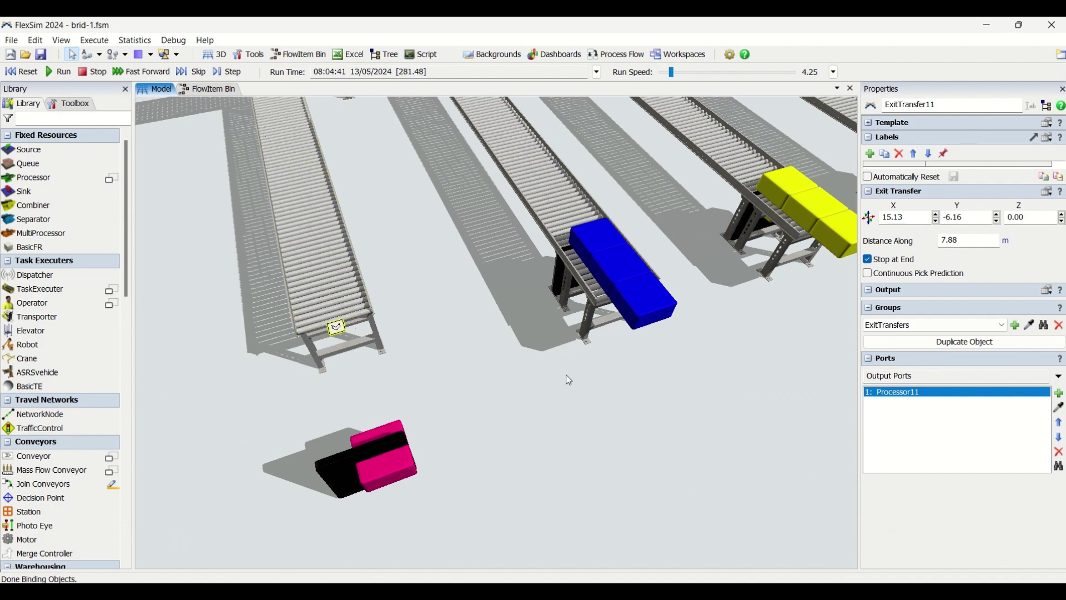
{"action": "scroll", "coordinate": [569, 380], "scroll_direction": "down", "scroll_amount": 5}
{"action": "left_click", "coordinate": [589, 400]}
{"action": "scroll", "coordinate": [589, 401], "scroll_direction": "down", "scroll_amount": 3}
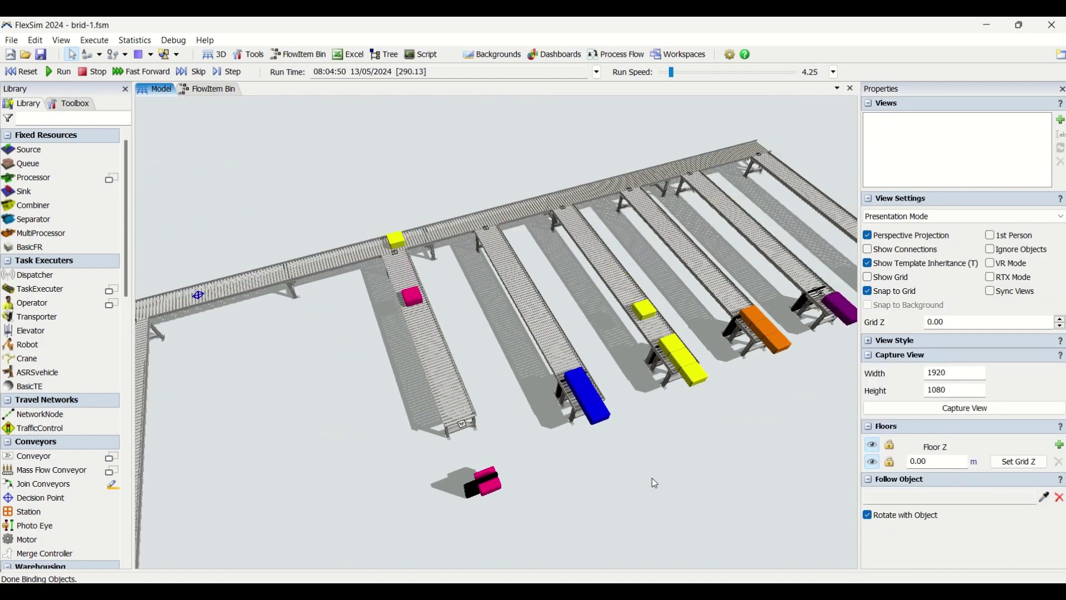
- Examine how the running model sorts boxes by colour across the exit lanes and parallel conveyors
{"action": "right_click_drag", "start_coordinate": [685, 459], "coordinate": [490, 475]}
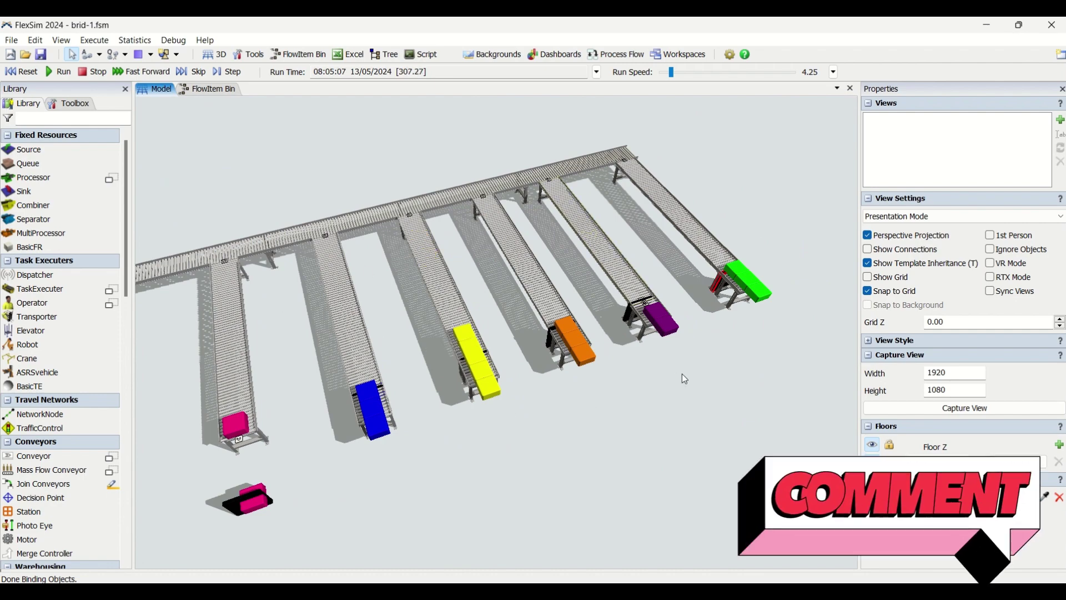
{"action": "right_click_drag", "start_coordinate": [621, 436], "coordinate": [630, 431]}
{"action": "scroll", "coordinate": [633, 436], "scroll_direction": "up", "scroll_amount": 5}
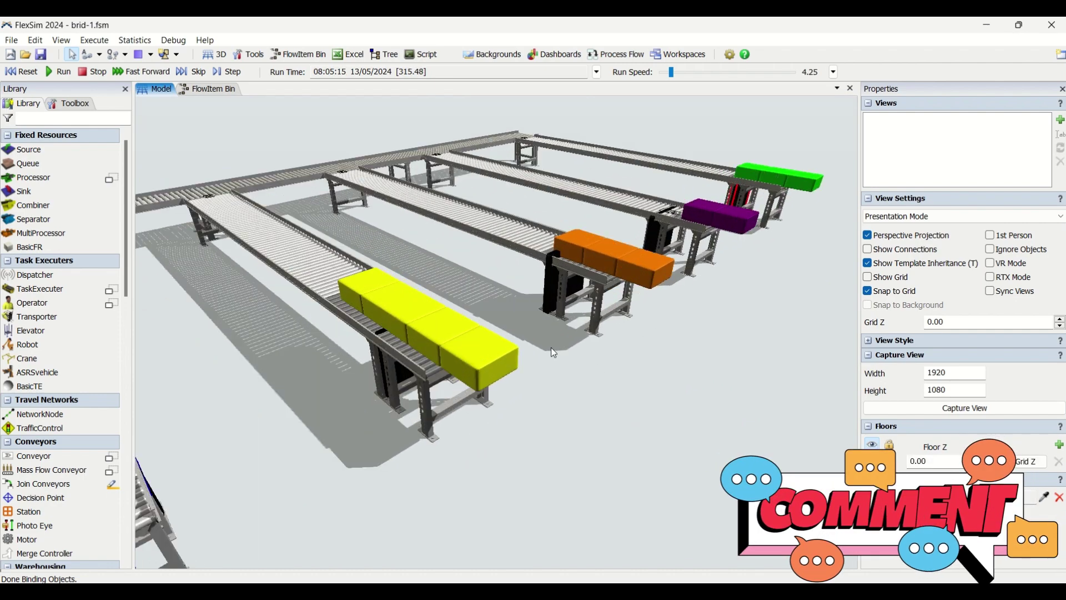
{"action": "scroll", "coordinate": [638, 378], "scroll_direction": "down", "scroll_amount": 8}
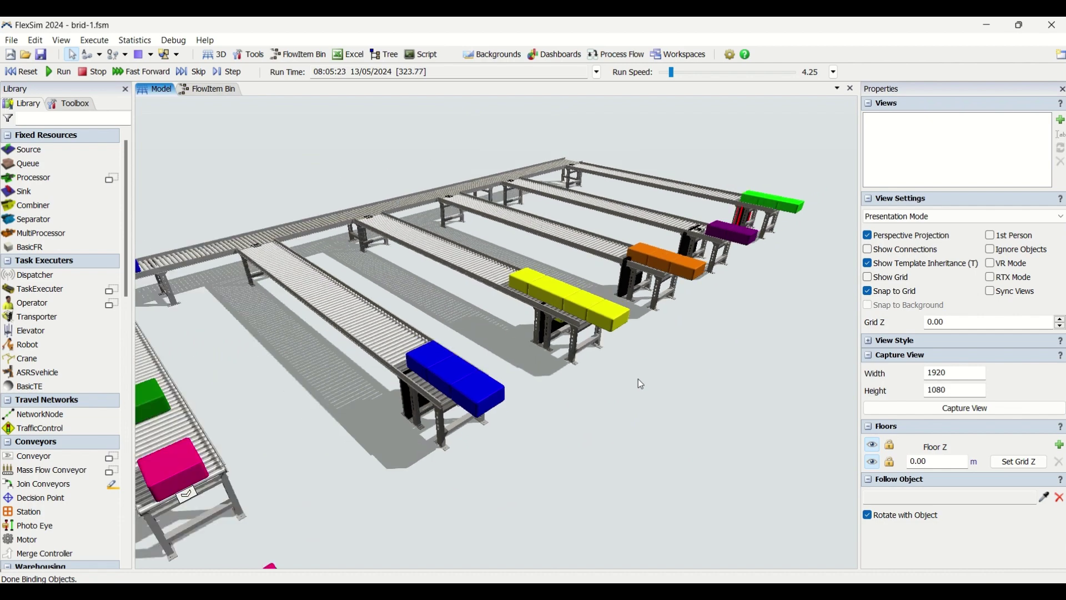
{"action": "left_click_drag", "start_coordinate": [649, 455], "coordinate": [675, 394]}
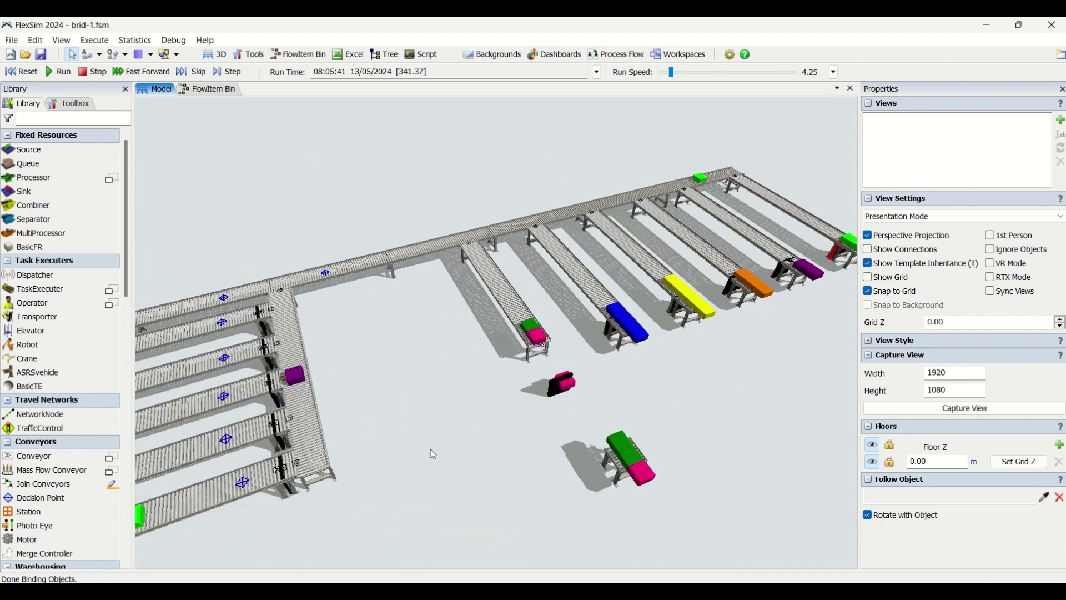
{"action": "left_click_drag", "start_coordinate": [415, 444], "coordinate": [655, 440]}
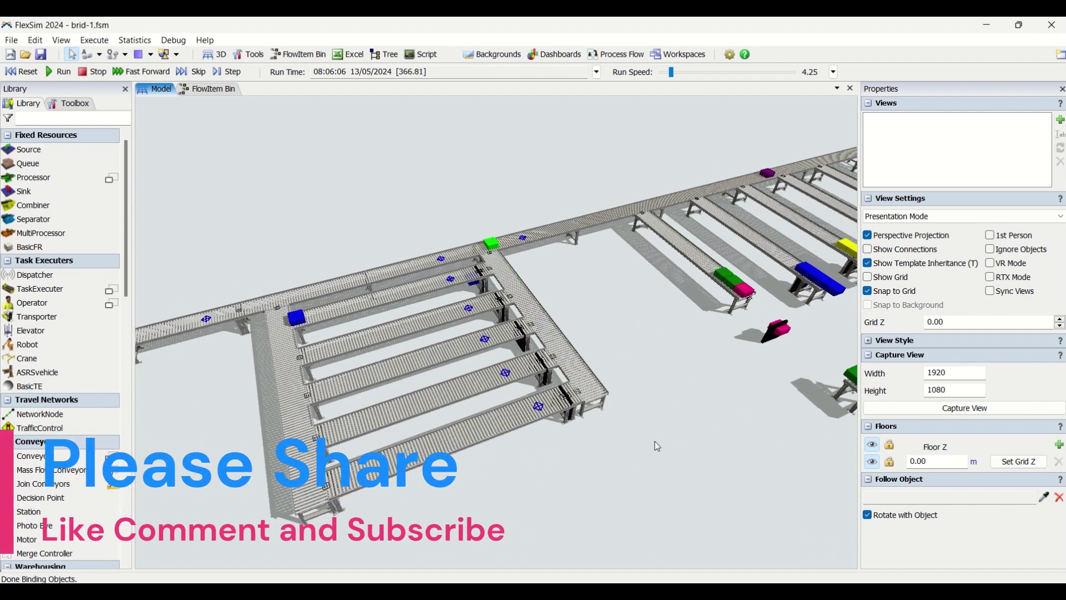
{"action": "right_click_drag", "start_coordinate": [668, 386], "coordinate": [676, 439]}
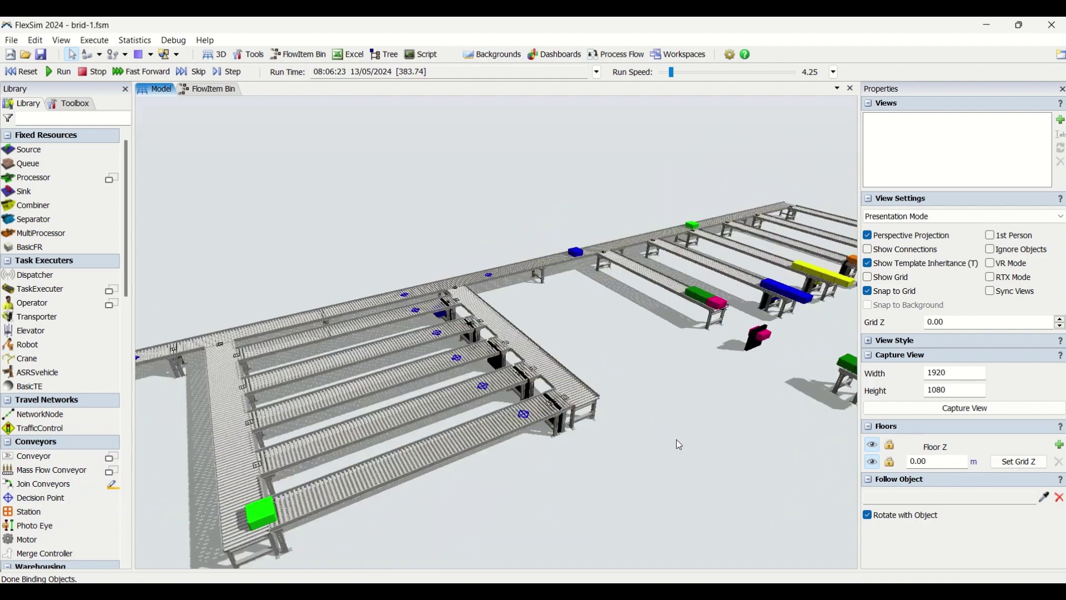
{"action": "left_click_drag", "start_coordinate": [752, 442], "coordinate": [599, 455]}
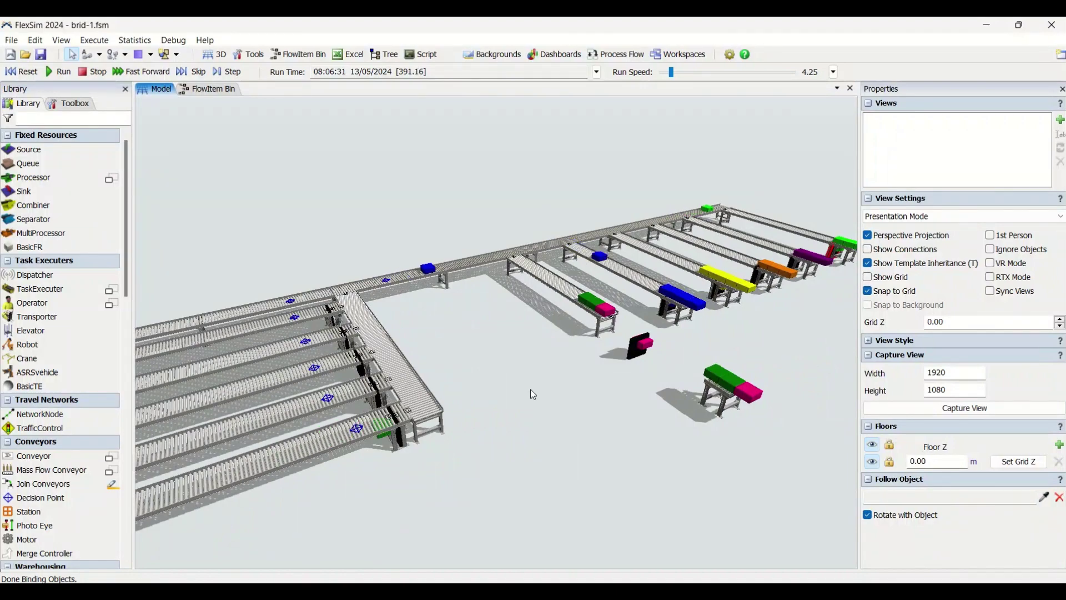